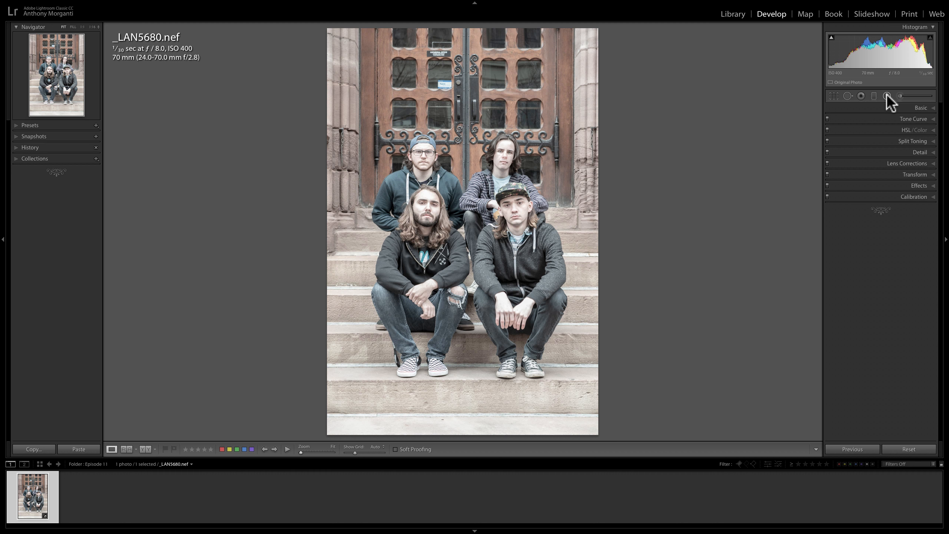
Step: Activate the Radial Filter and look through its effect presets, keeping Custom
left_click(887, 96)
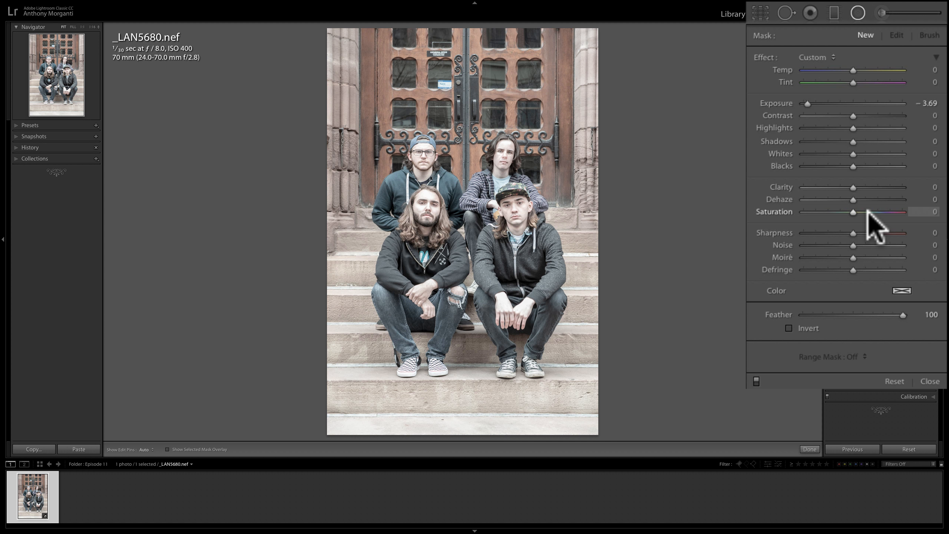
left_click(827, 57)
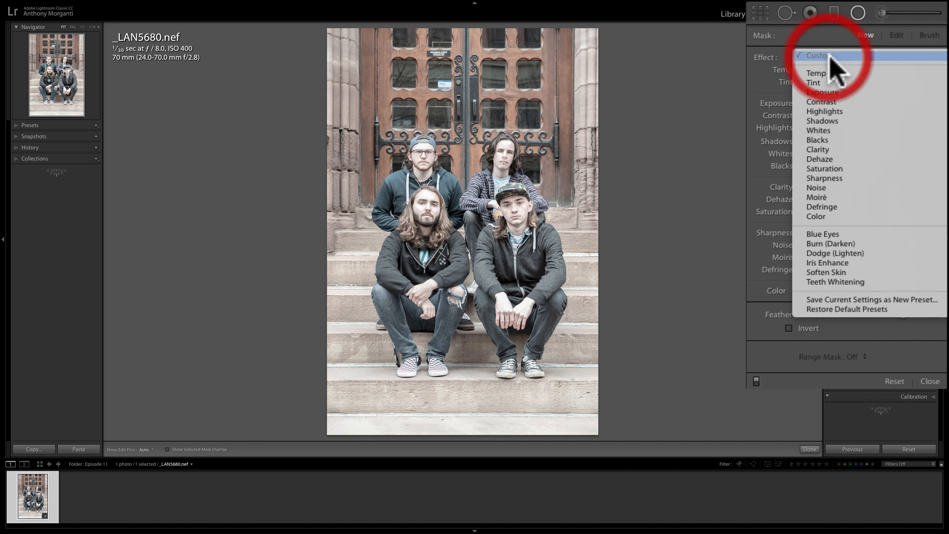
left_click(830, 55)
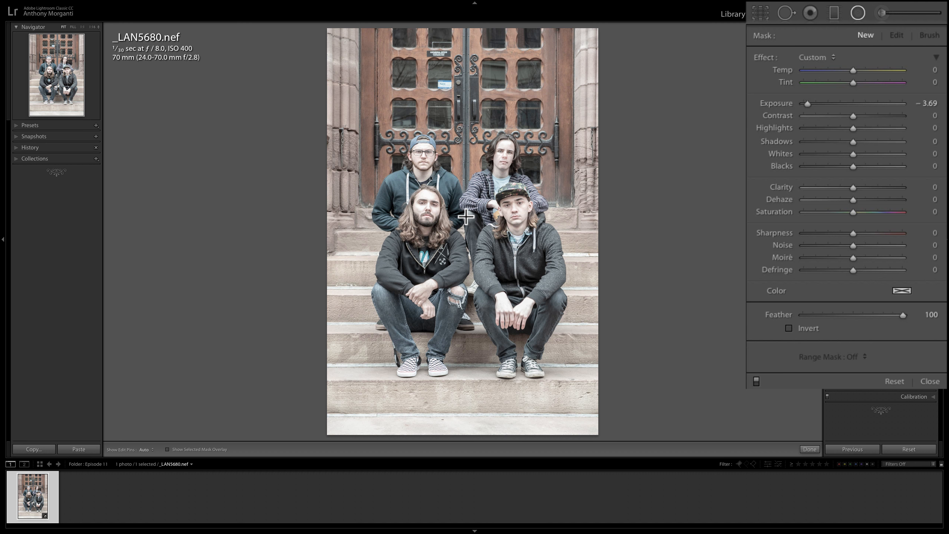
Step: Try a radial filter drawn outward from the middle of the group, view it at a smaller zoom, and delete it
mouse_move(466, 217)
left_mouse_down()
mouse_move(512, 261)
mouse_move(590, 367)
mouse_move(646, 299)
mouse_move(639, 351)
mouse_move(655, 304)
mouse_move(589, 411)
mouse_move(638, 364)
mouse_move(627, 372)
left_mouse_up()
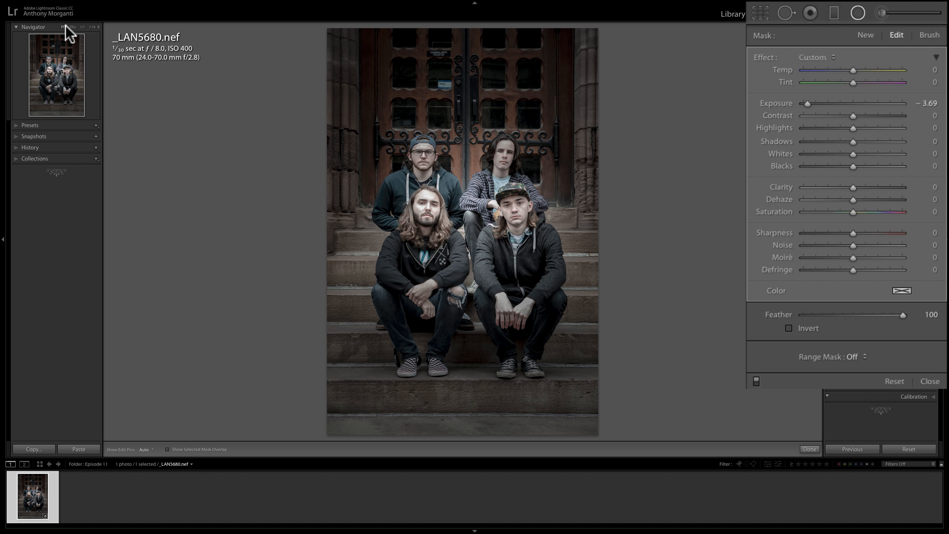
left_click(93, 27)
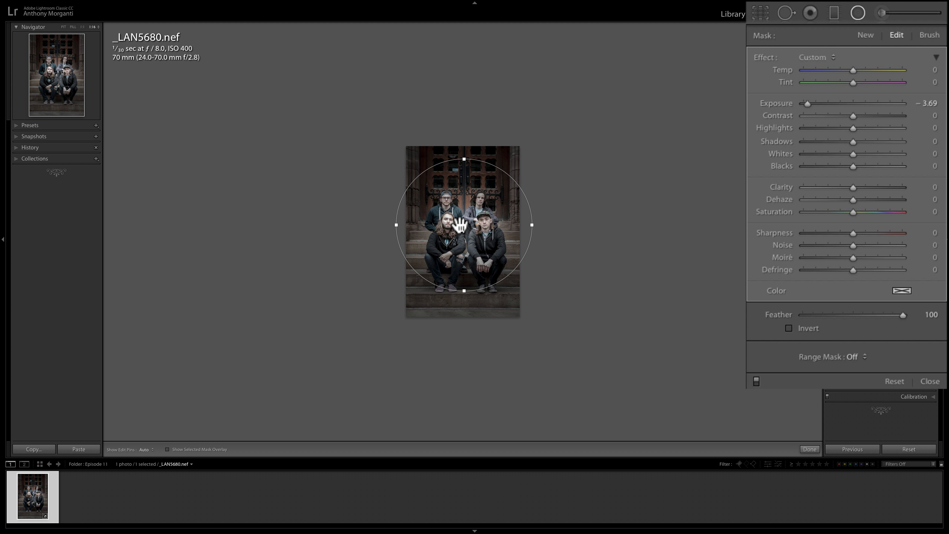
key("BackSpace")
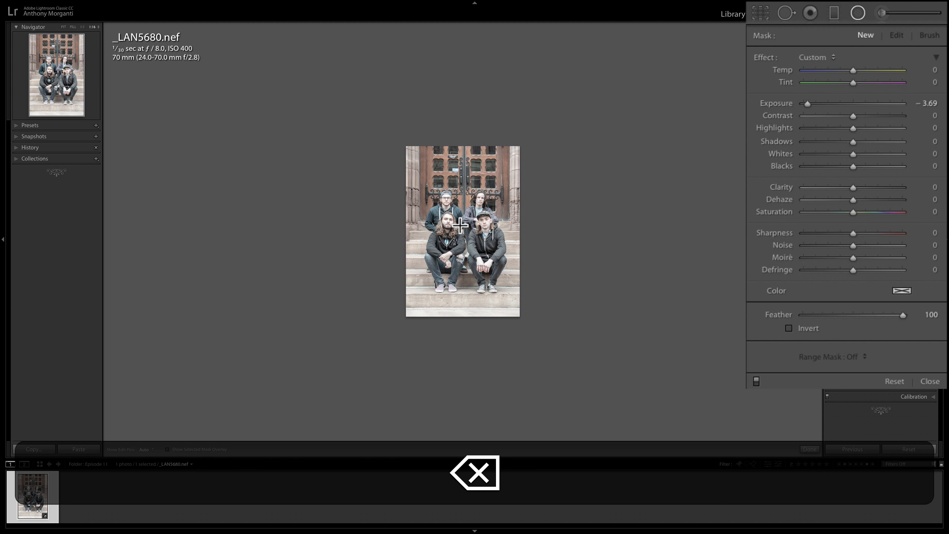
Step: Try an oversized elliptical radial filter extending well beyond the photo's edges, and delete it
left_click(462, 223)
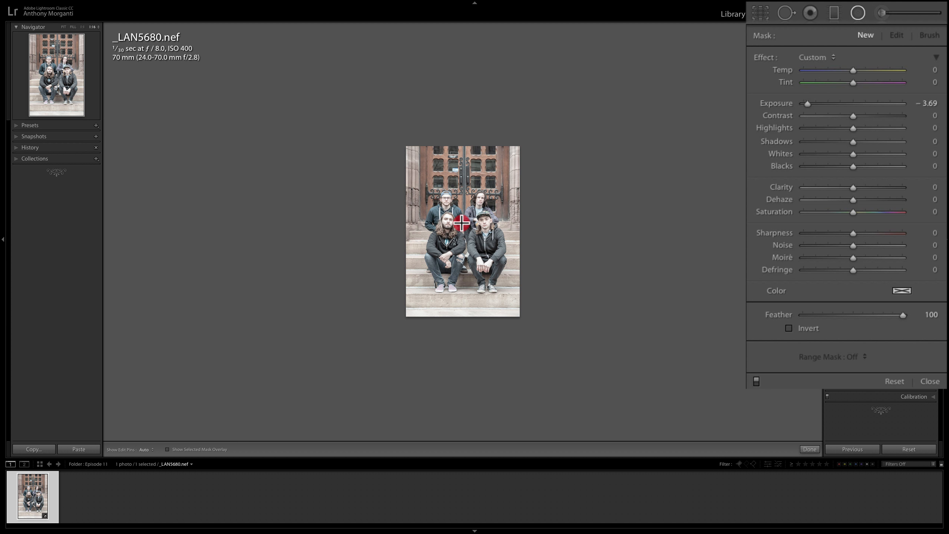
left_click_drag(462, 223, 575, 370)
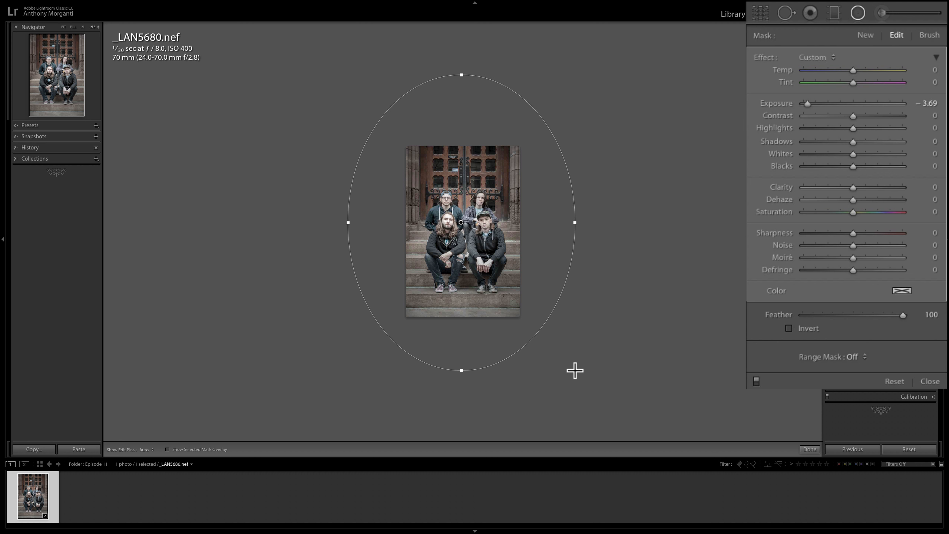
key("BackSpace")
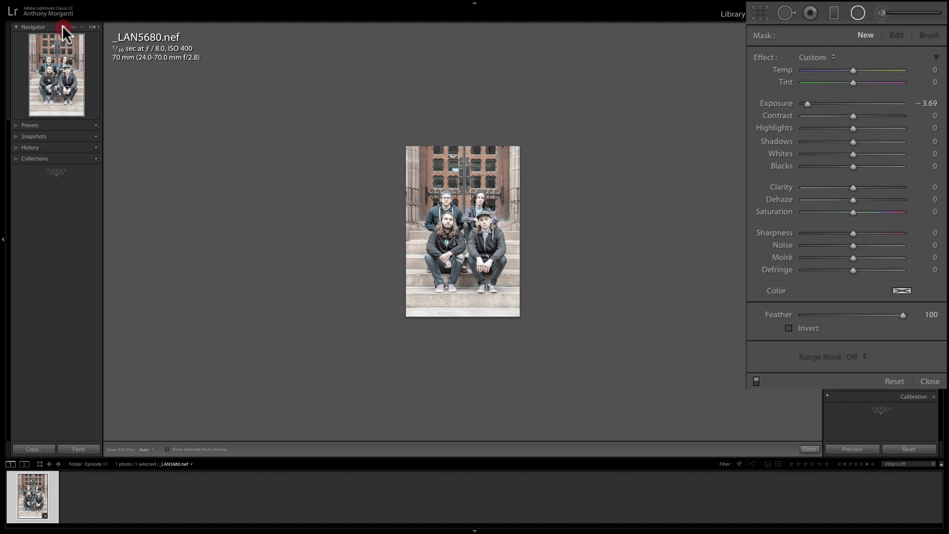
Step: Fit the photo to the view, try a perfectly circular radial filter drawn from the group's centre, and delete it
left_click(62, 27)
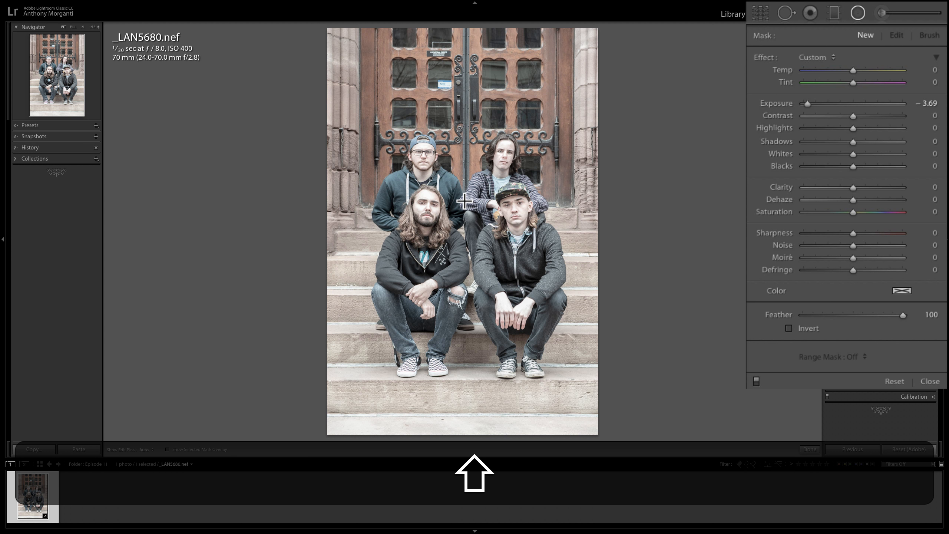
left_click_drag(464, 201, 640, 377)
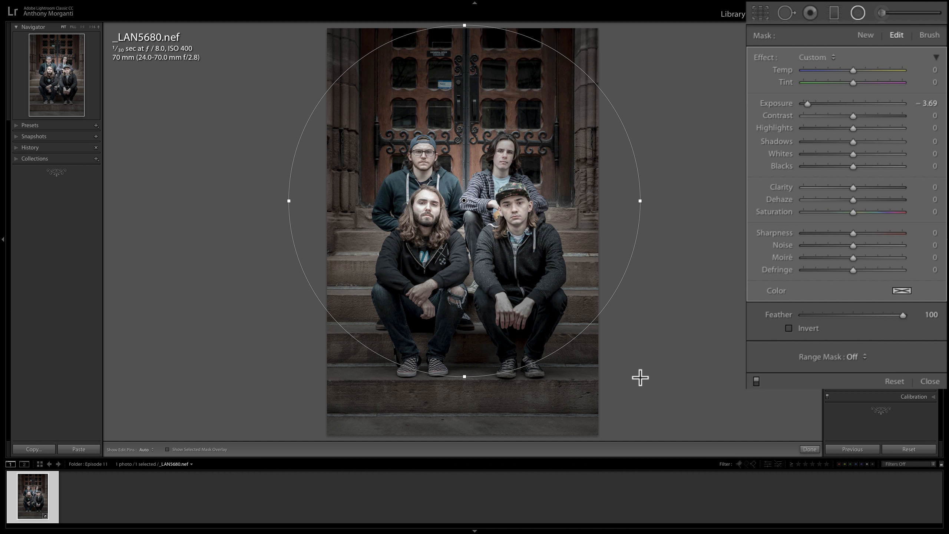
key("BackSpace")
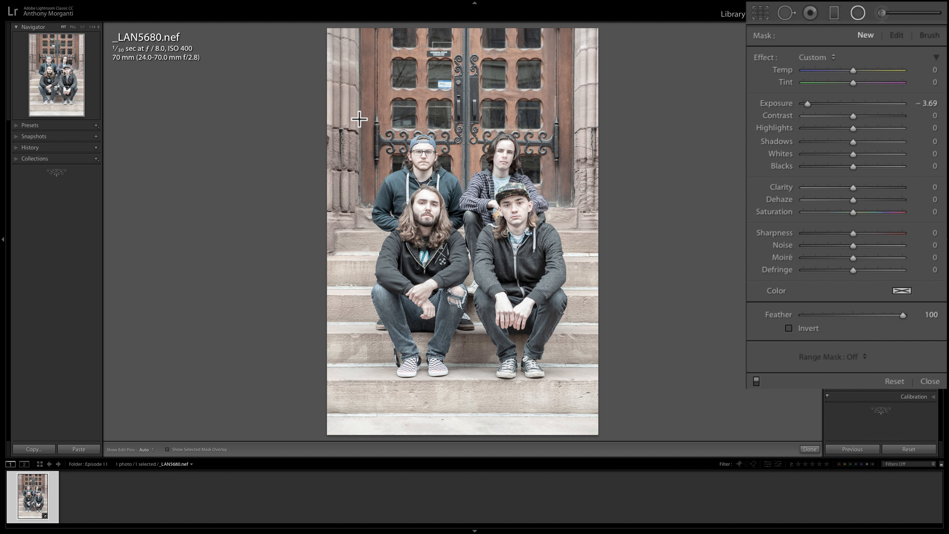
Step: Try an elliptical radial filter drawn from its edge instead of its centre, reposition it over the group, and delete it
key("alt")
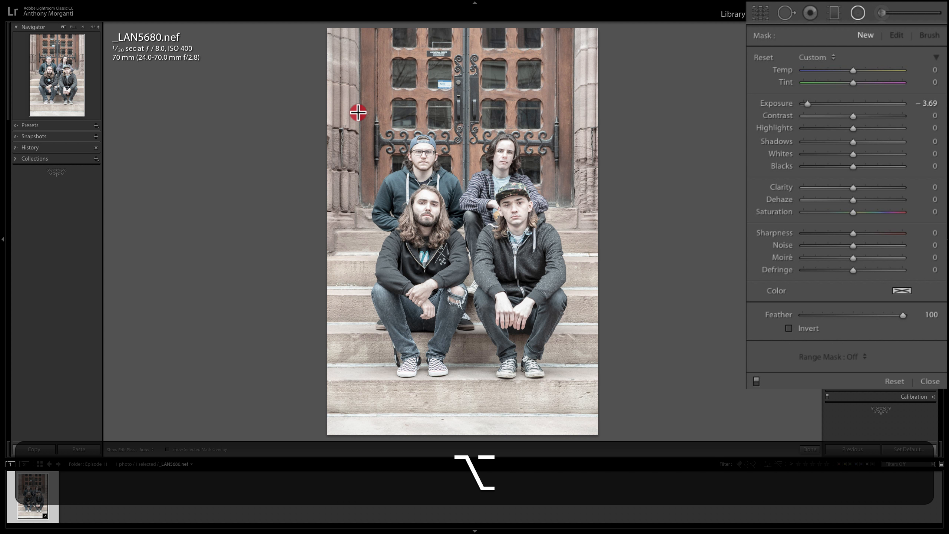
left_click_drag(358, 112, 605, 334)
left_click_drag(470, 217, 455, 200)
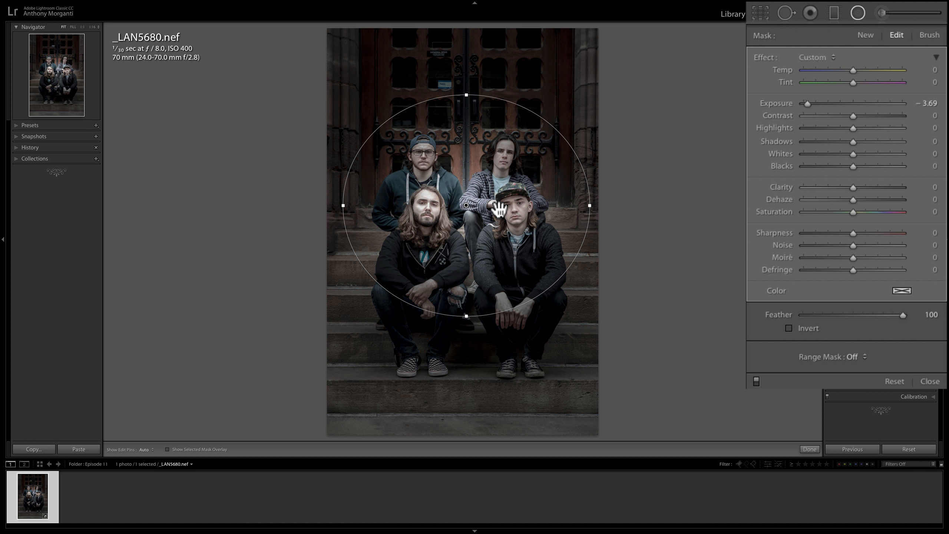
key("BackSpace")
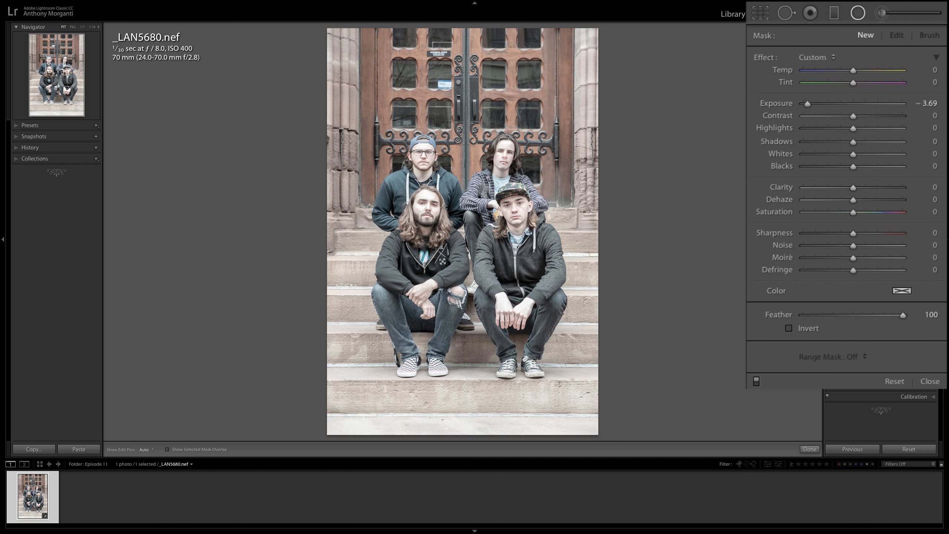
Step: Draw a perfectly circular radial filter from its edge around the four band members and shift it slightly to centre it on them
key("shift")
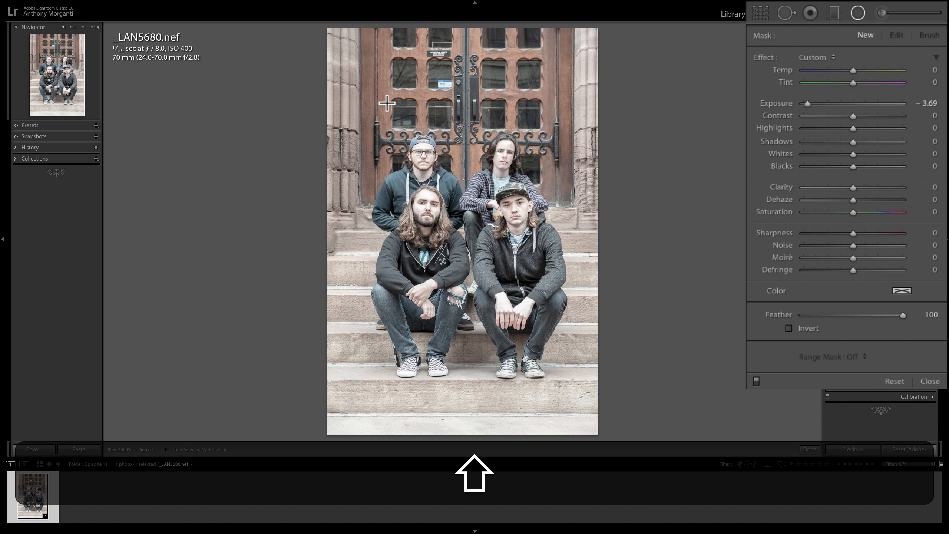
key("alt")
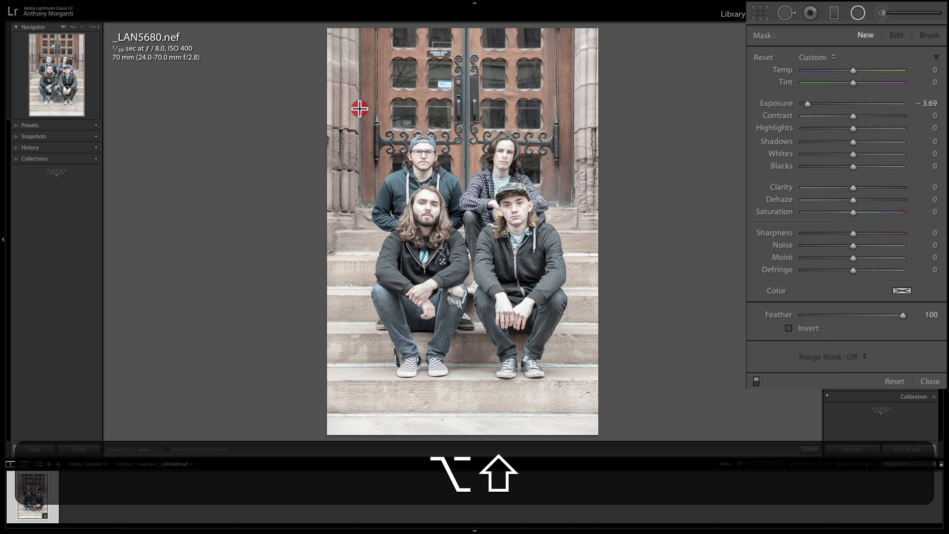
left_click_drag(359, 108, 630, 328)
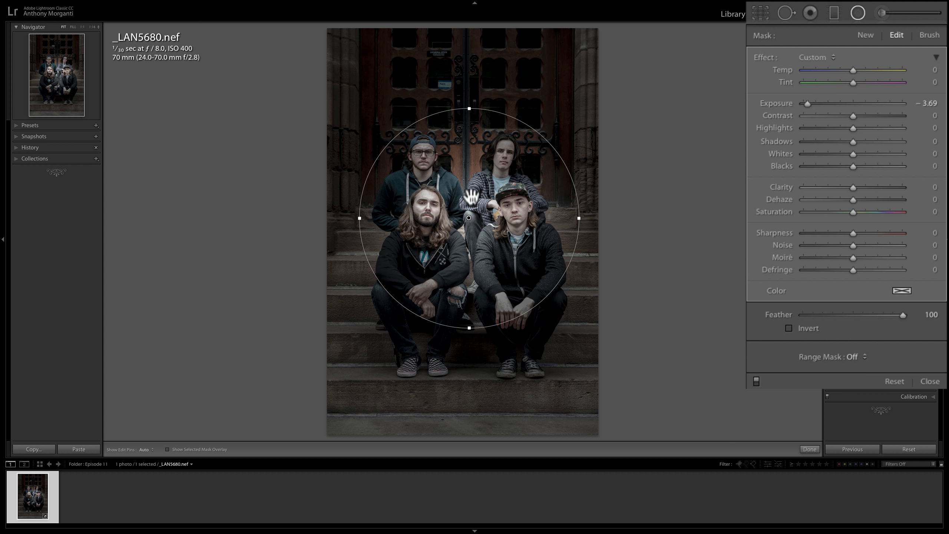
mouse_move(468, 219)
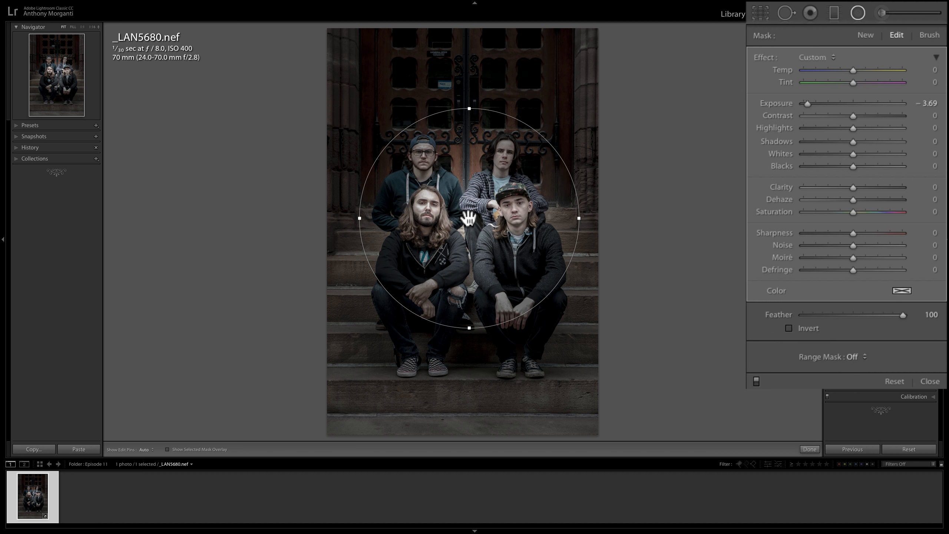
mouse_move(469, 218)
left_mouse_down()
mouse_move(452, 215)
mouse_move(475, 211)
mouse_move(466, 214)
left_mouse_up()
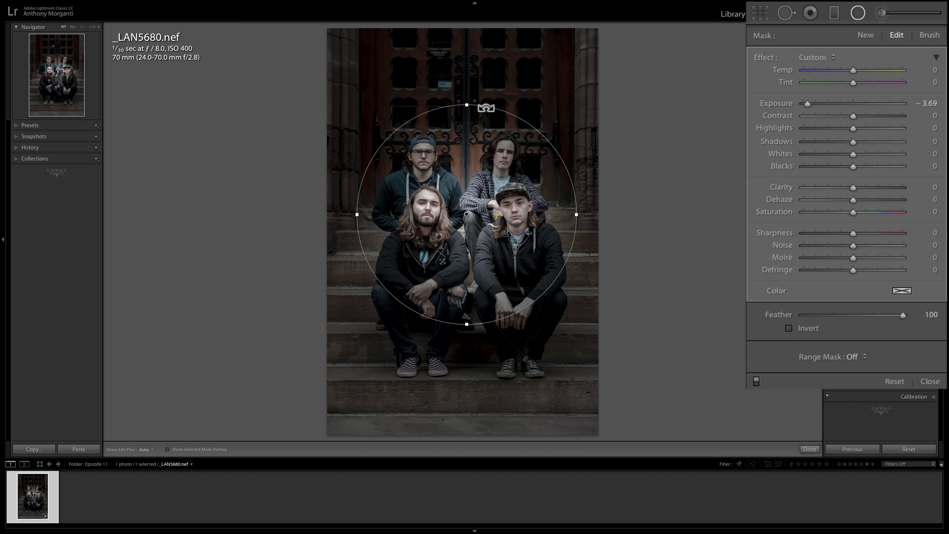
Step: Stretch the circular filter into a tall ellipse reaching the front men's shoes, widen and rotate it slightly, and recentre it on the group
left_click_drag(466, 98, 460, 57)
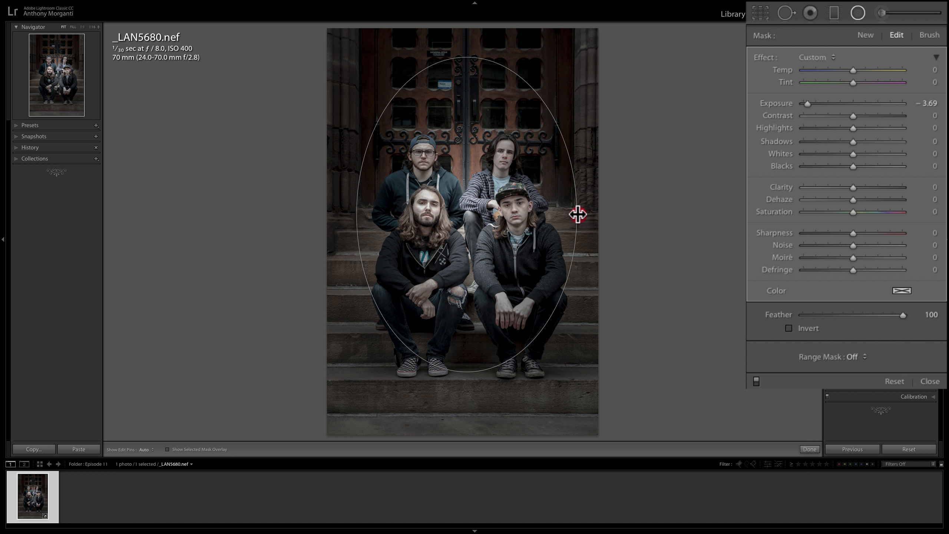
mouse_move(578, 215)
left_mouse_down()
mouse_move(630, 216)
mouse_move(578, 215)
left_mouse_up()
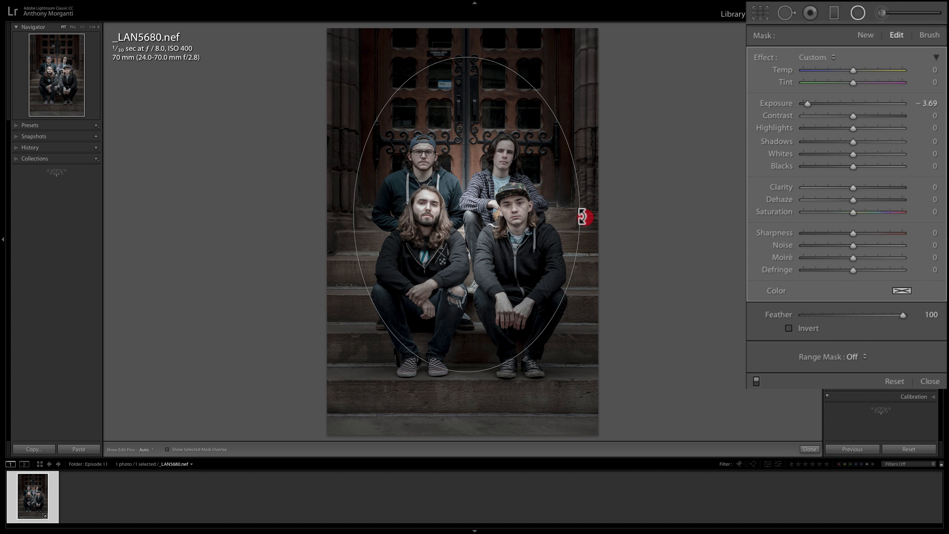
mouse_move(581, 216)
left_mouse_down()
mouse_move(581, 197)
mouse_move(588, 230)
mouse_move(587, 206)
left_mouse_up()
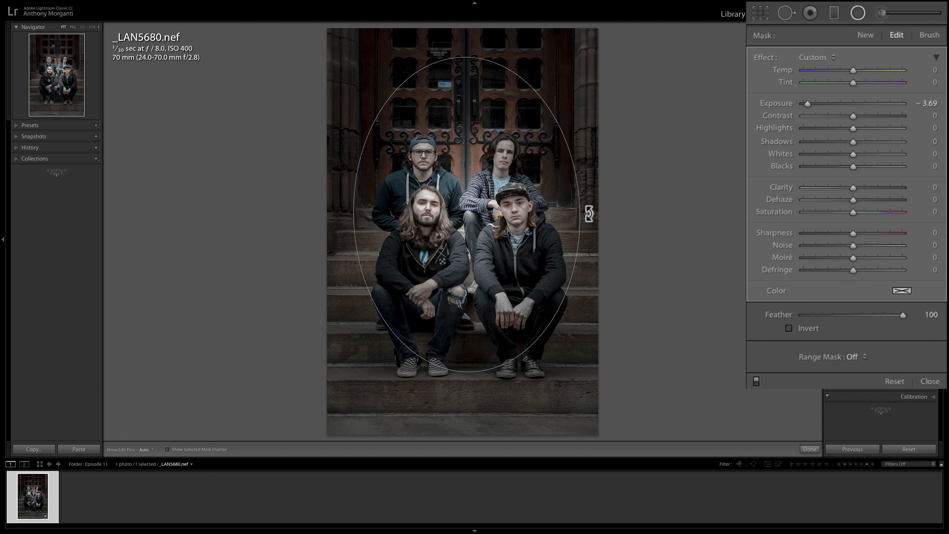
left_click(589, 214)
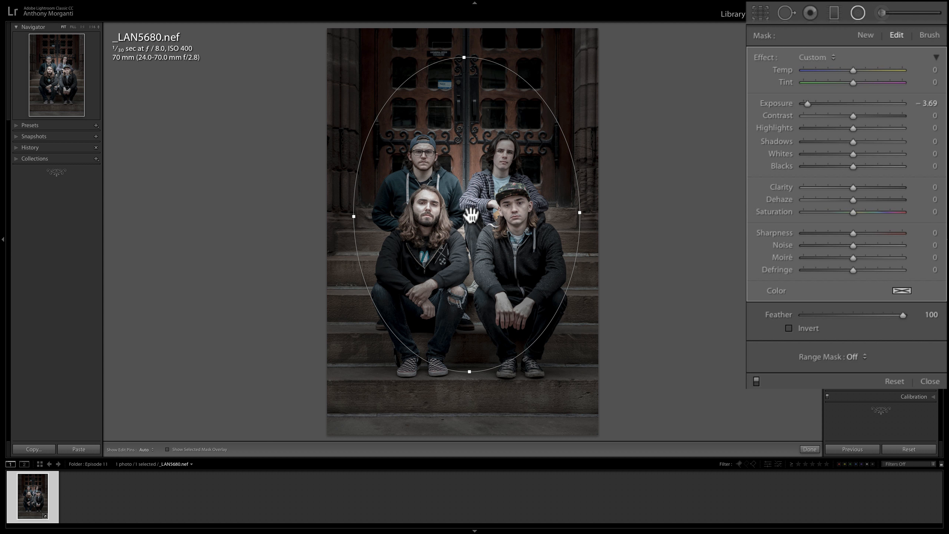
left_click_drag(464, 215, 464, 217)
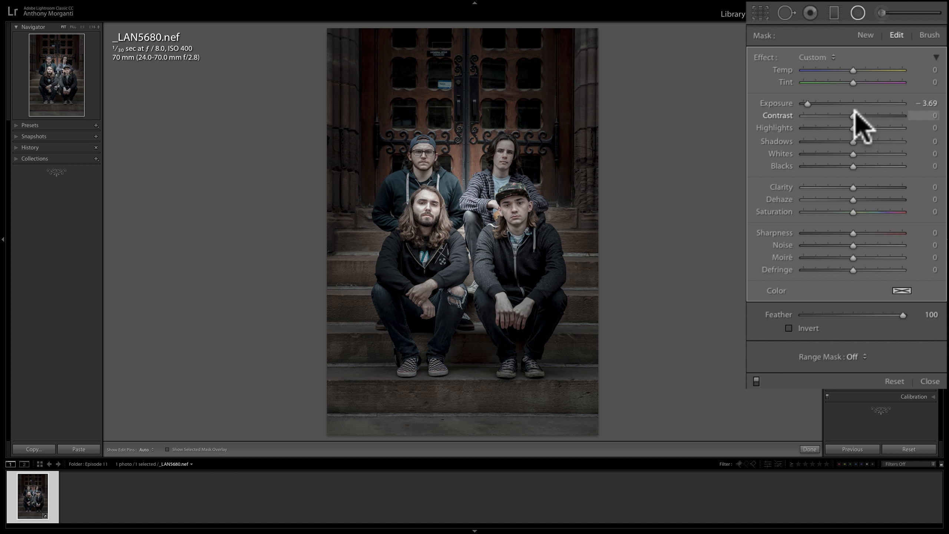
Step: Try a different Contrast on the radial filter and reset it to 0
left_click_drag(890, 116, 849, 114)
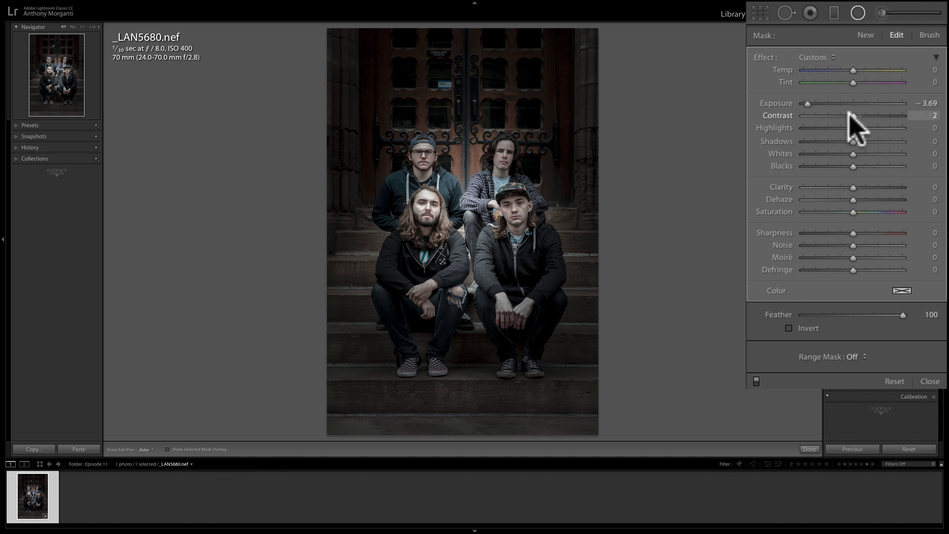
double_click(777, 116)
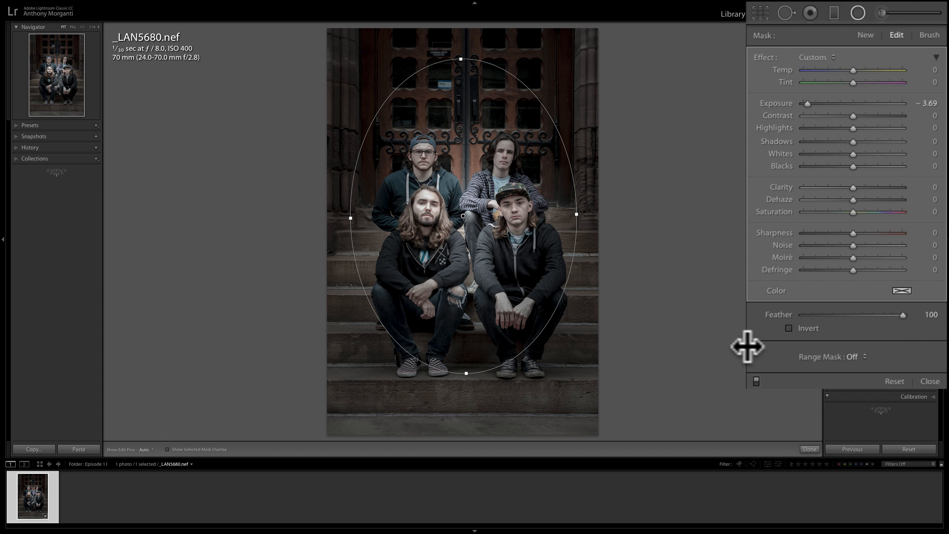
Step: Invert the radial filter temporarily, set its Exposure to −3.75, and restore the darkening to the area outside the ellipse
left_click(788, 328)
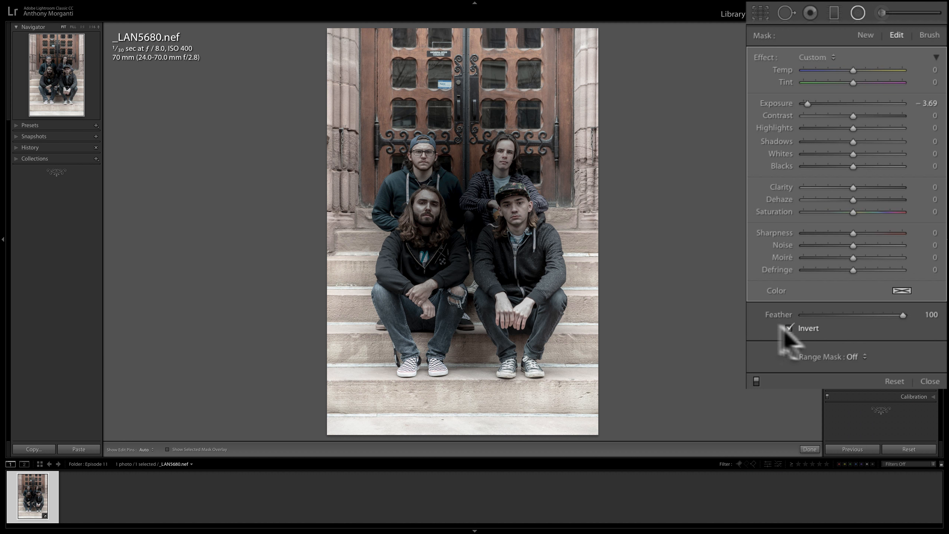
mouse_move(807, 104)
left_mouse_down()
mouse_move(920, 106)
mouse_move(818, 98)
mouse_move(811, 105)
left_mouse_up()
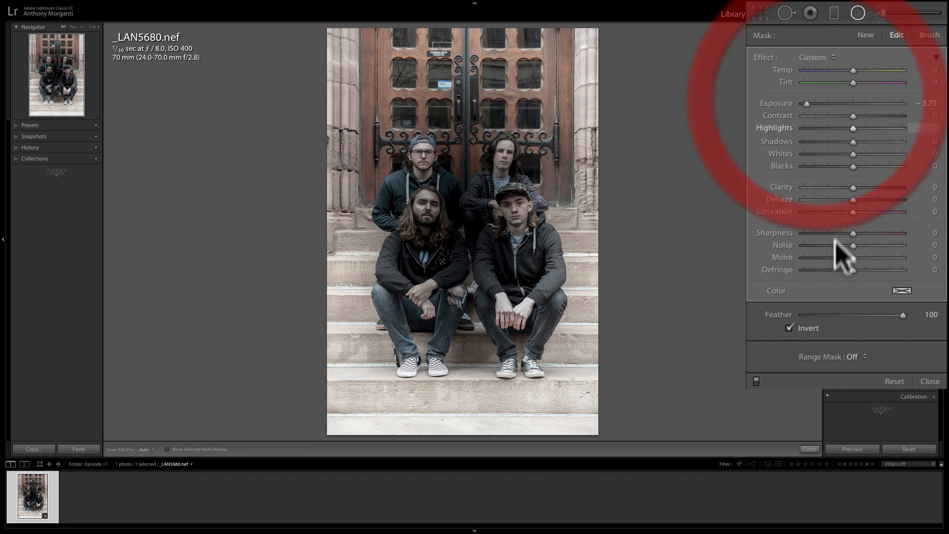
left_click(788, 325)
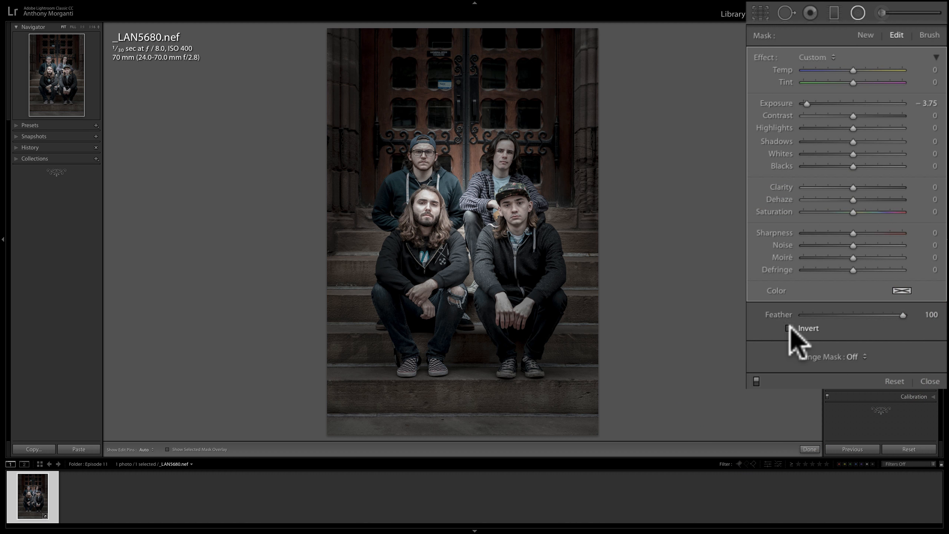
mouse_move(473, 191)
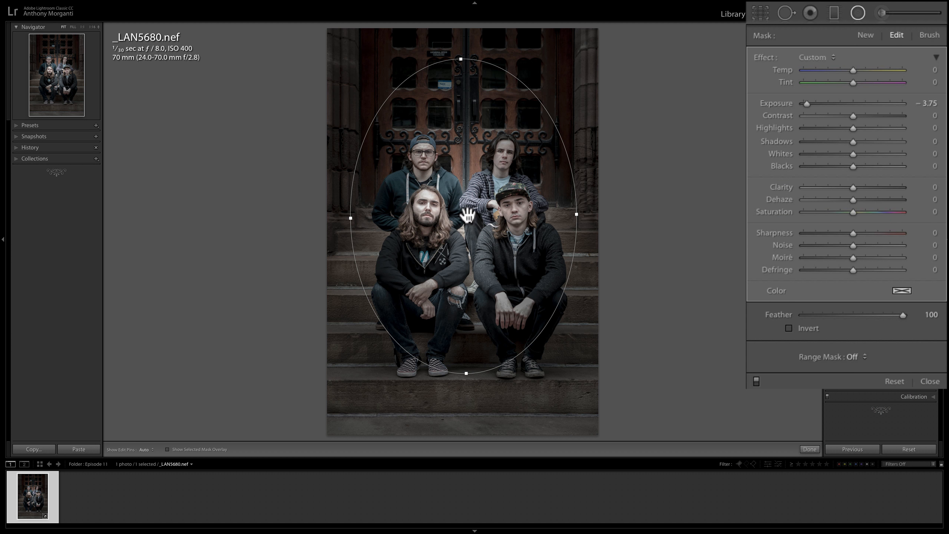
left_click(464, 217)
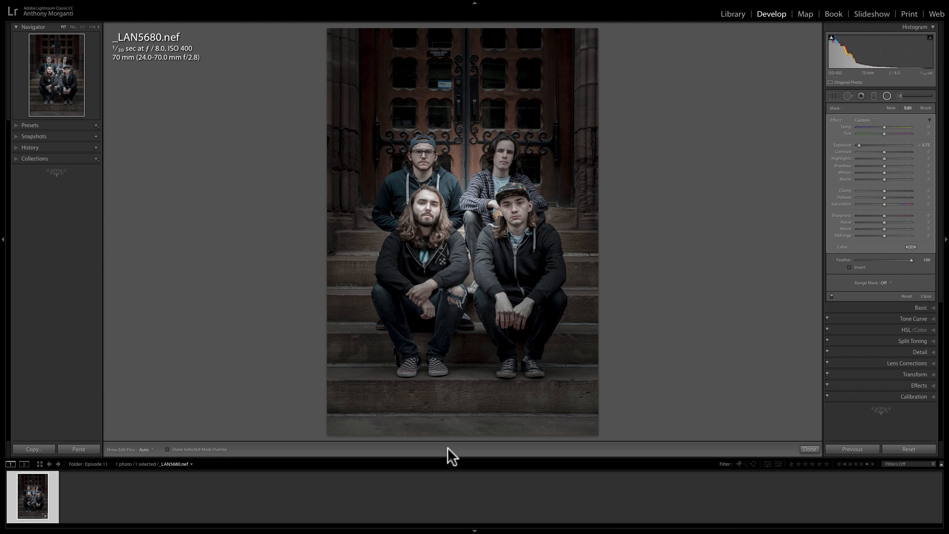
Step: Hide and reshow the toolbar beneath the photo, and check how the edit pin displays in Auto mode
key("t")
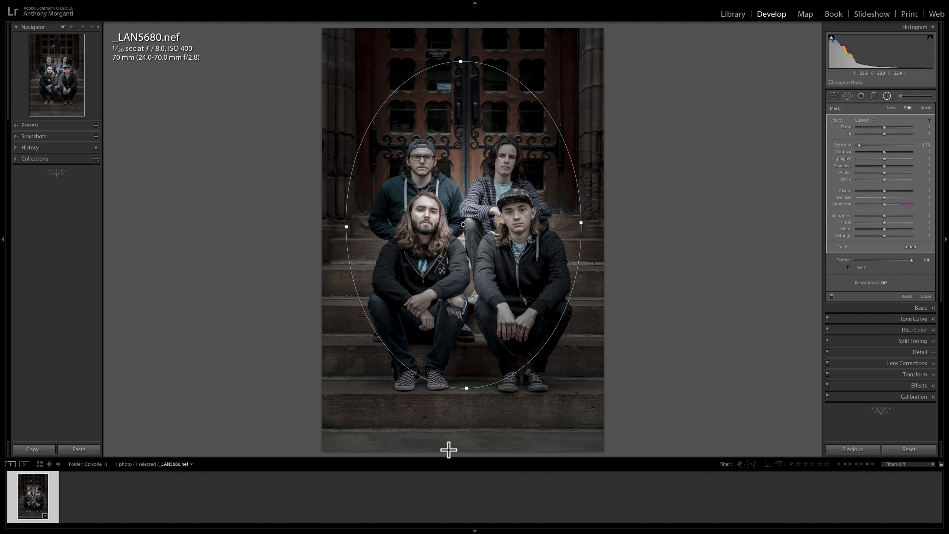
key("t")
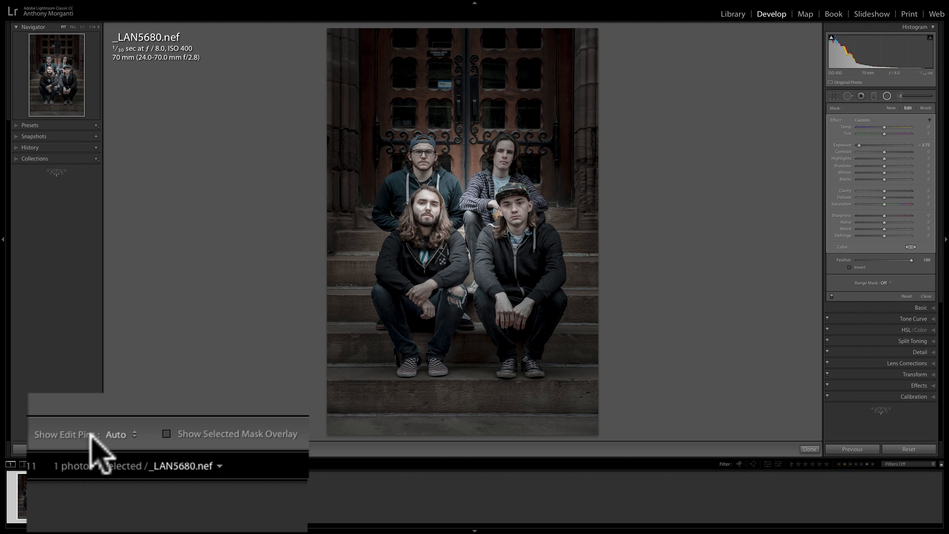
mouse_move(439, 224)
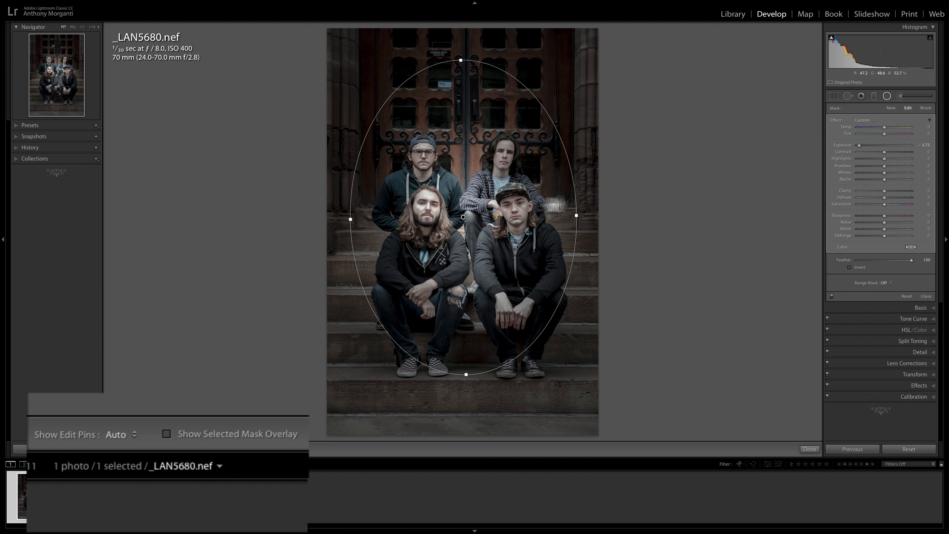
Step: Try the Always, Selected and Never edit pin display modes, return to Auto, and toggle the pins off and on once
left_click(129, 435)
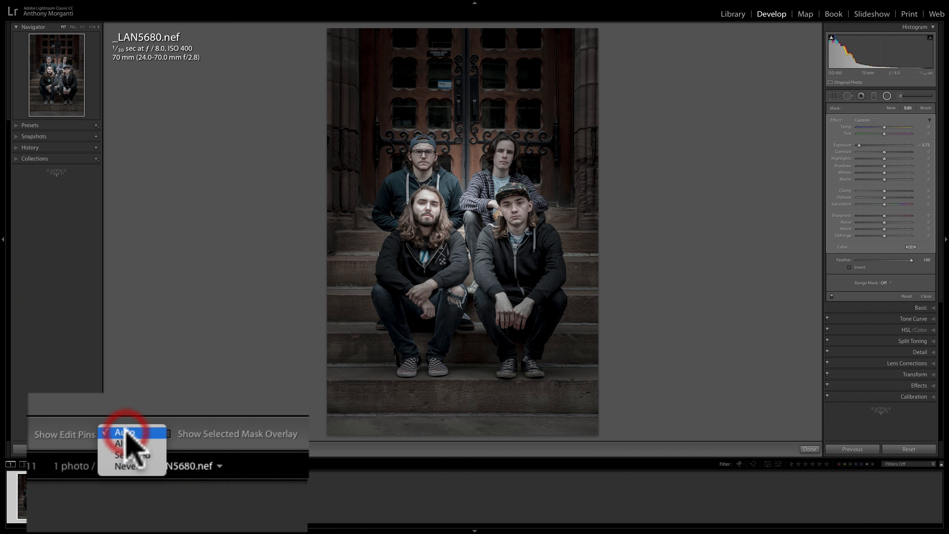
left_click(131, 456)
left_click(129, 435)
left_click(129, 427)
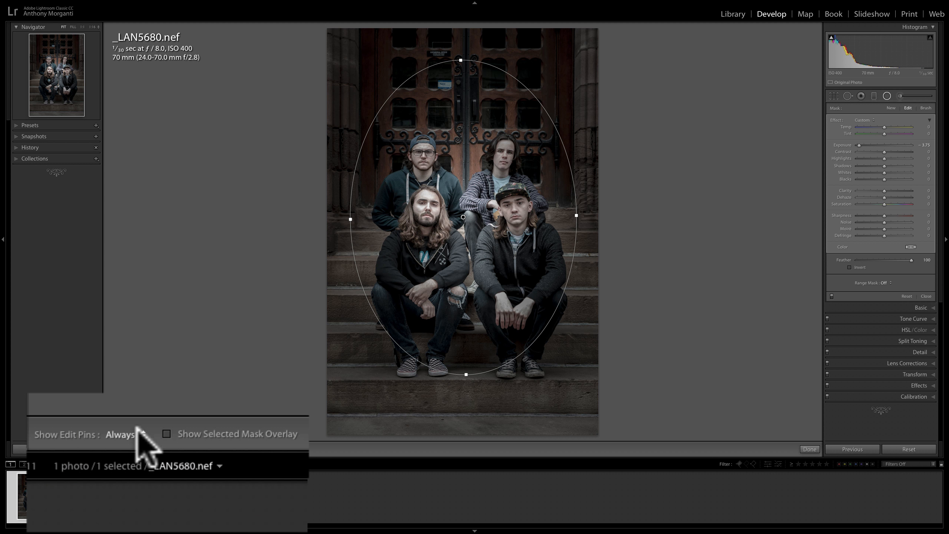
left_click(127, 435)
left_click(131, 450)
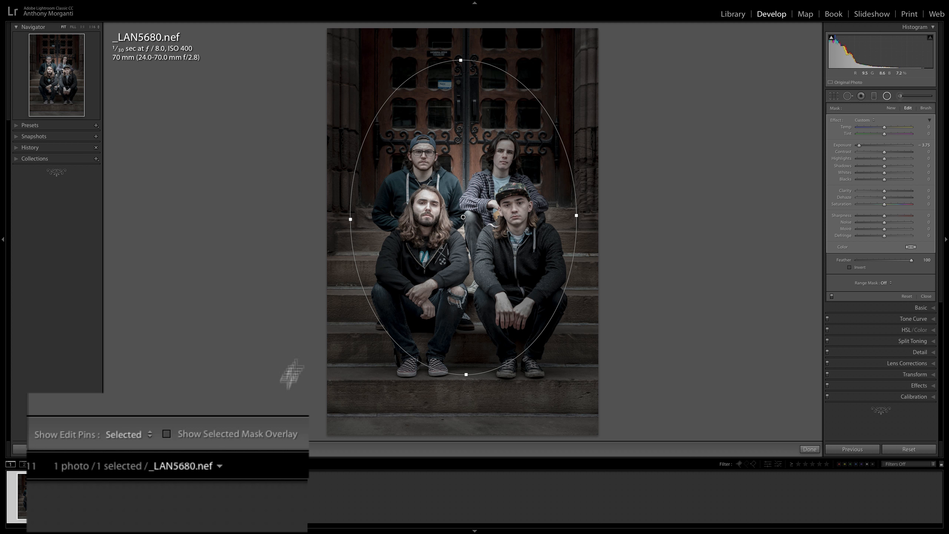
left_click(124, 433)
left_click(124, 444)
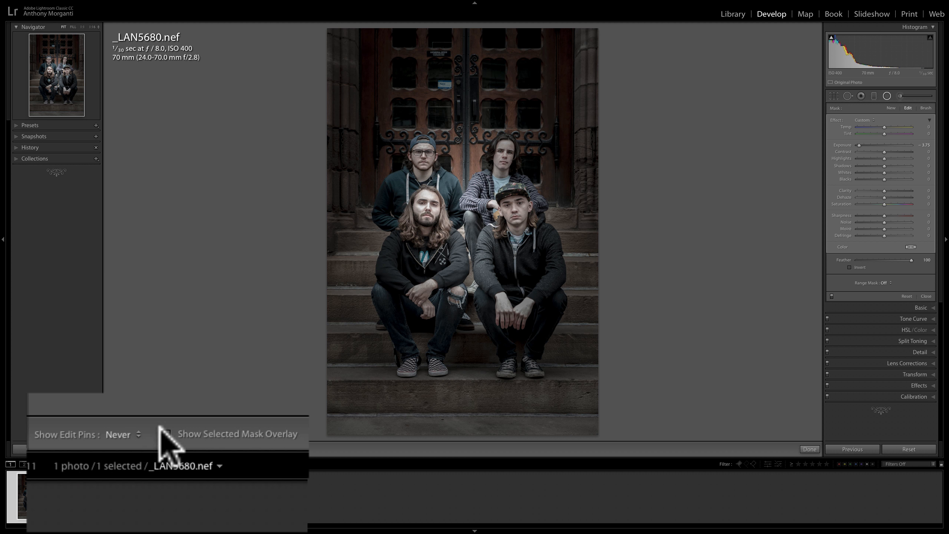
left_click(125, 434)
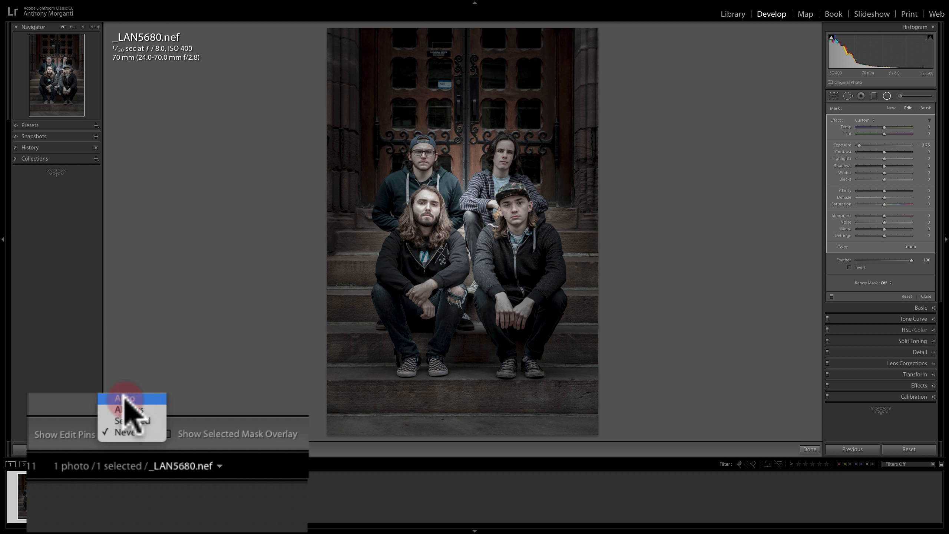
left_click(125, 398)
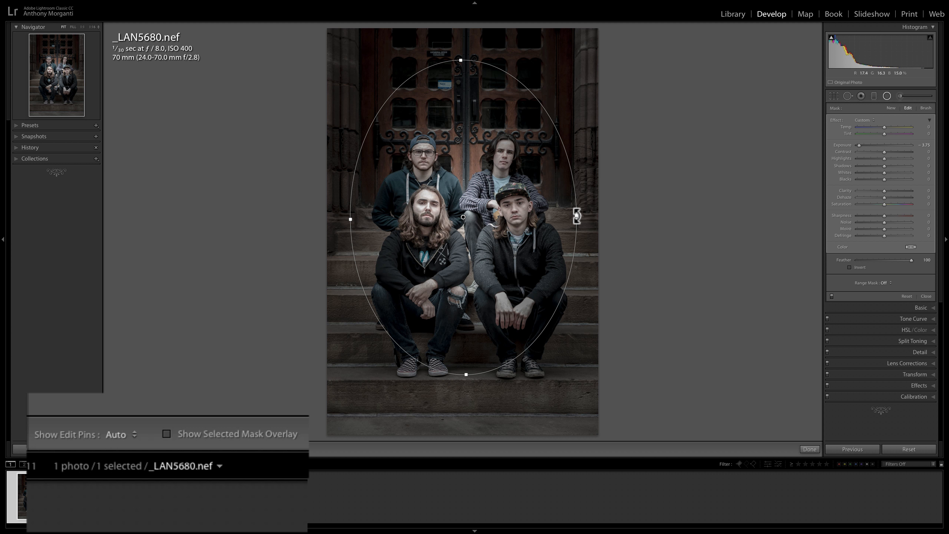
key("h")
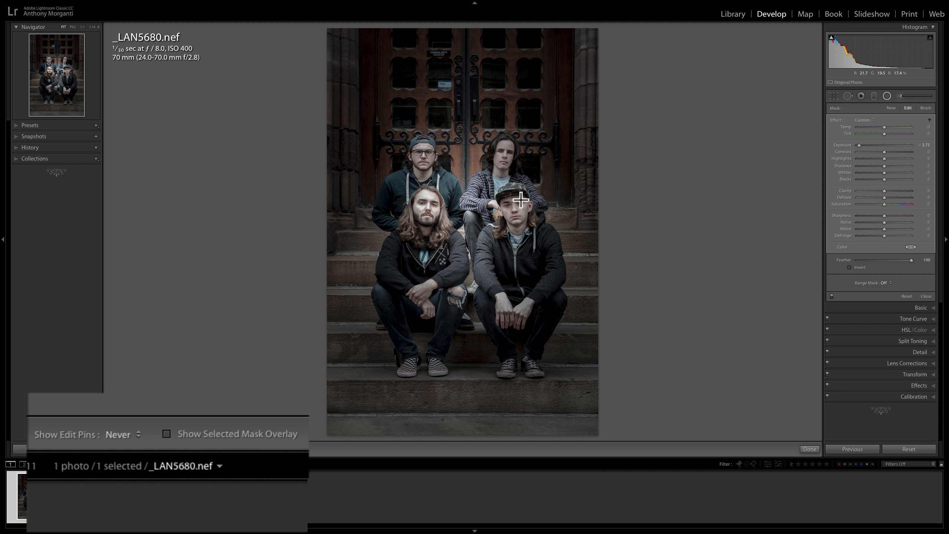
key("h")
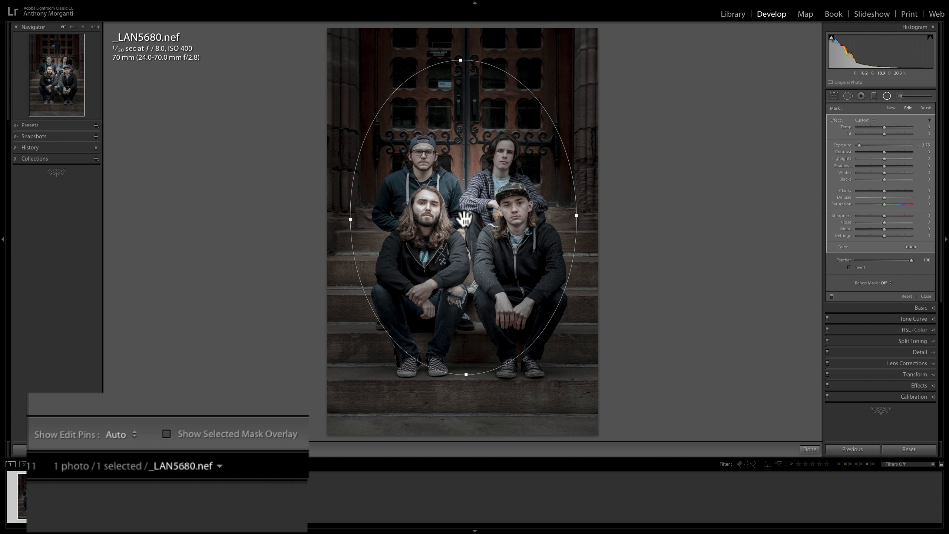
Step: Show and hide the selected mask overlay to inspect which areas the radial filter affects
mouse_move(463, 216)
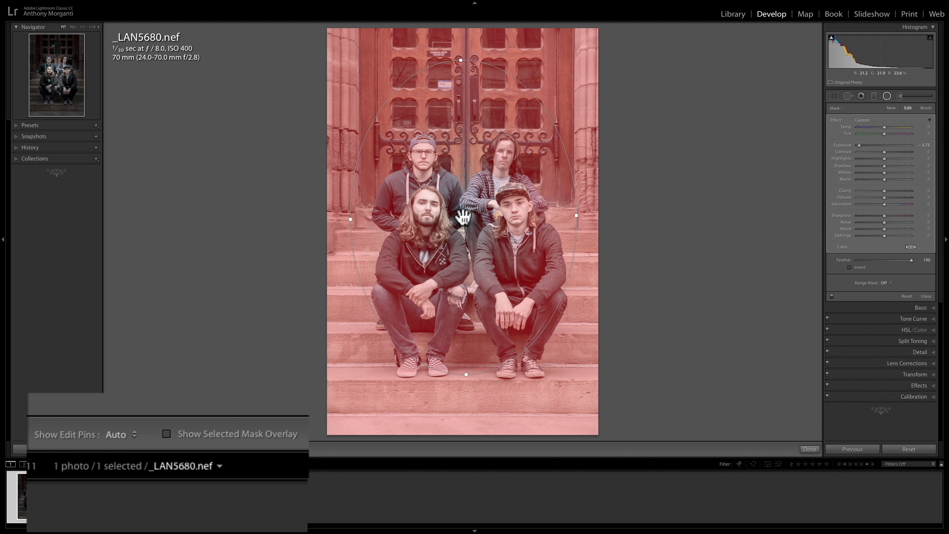
left_click(166, 433)
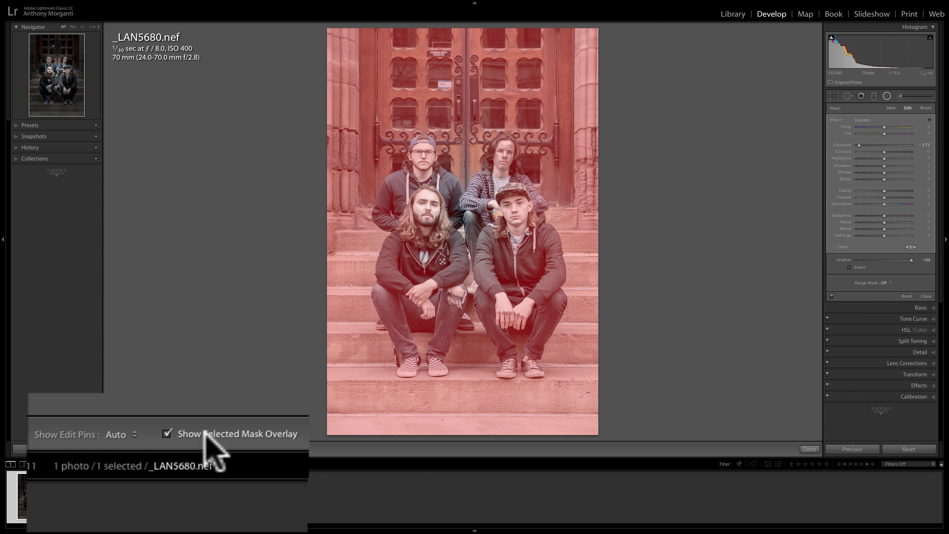
left_click(167, 434)
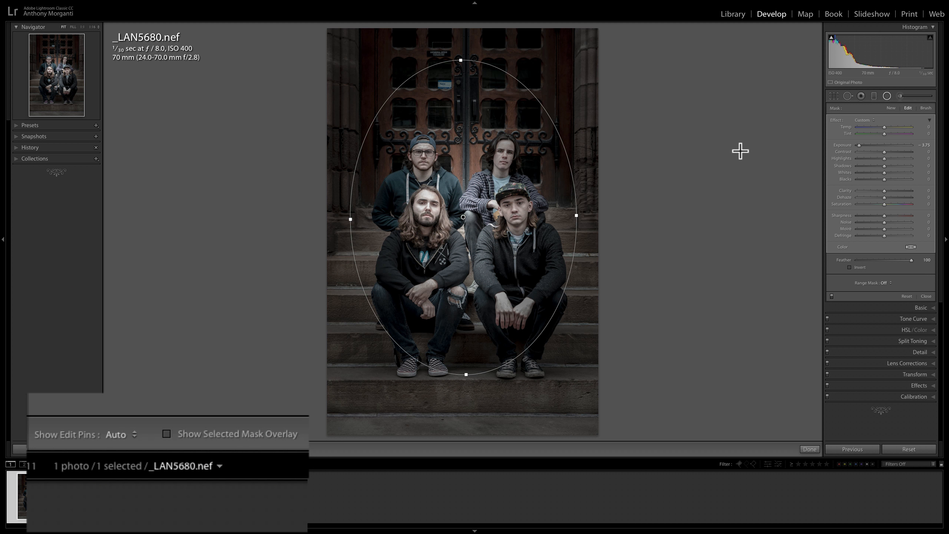
key("o")
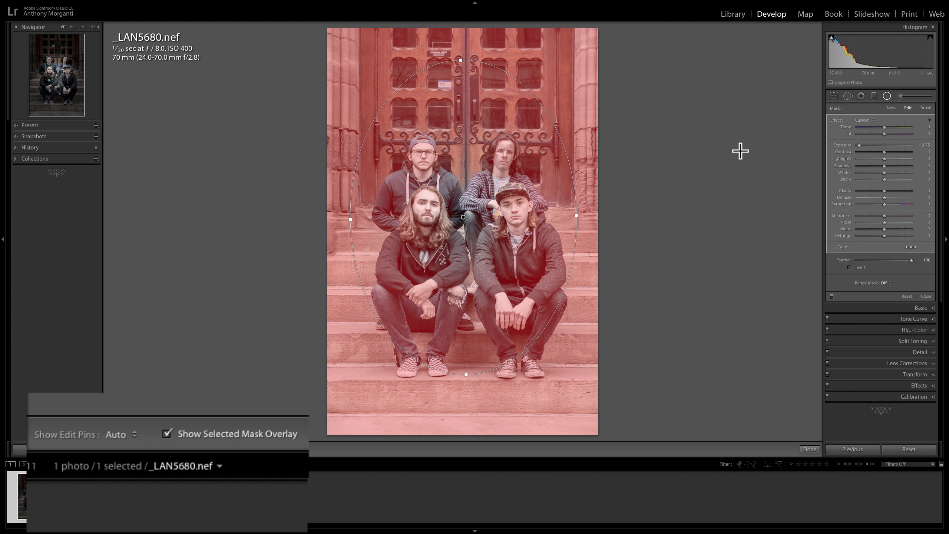
key("o")
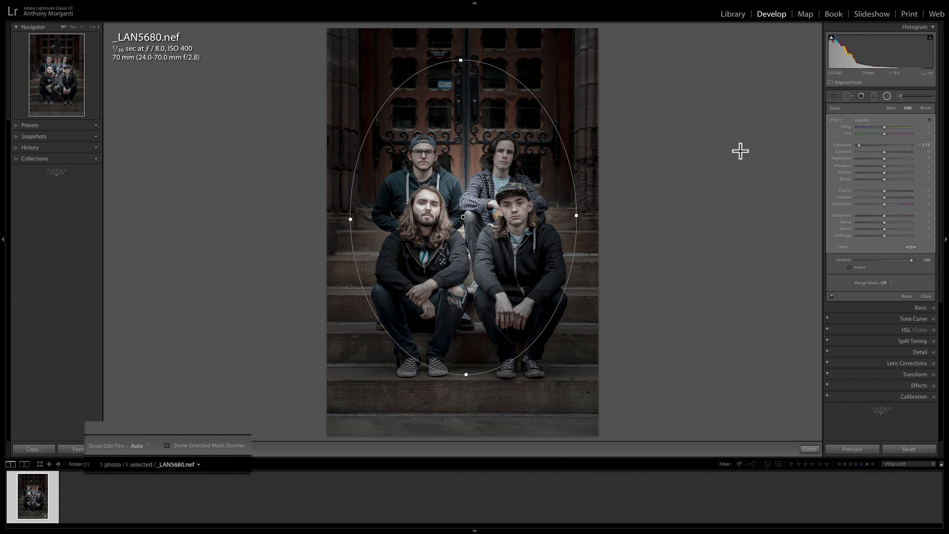
Step: Shift the ellipse slightly, and set the radial filter's Exposure to 2.46 and Feather to 0
left_click_drag(463, 217, 468, 213)
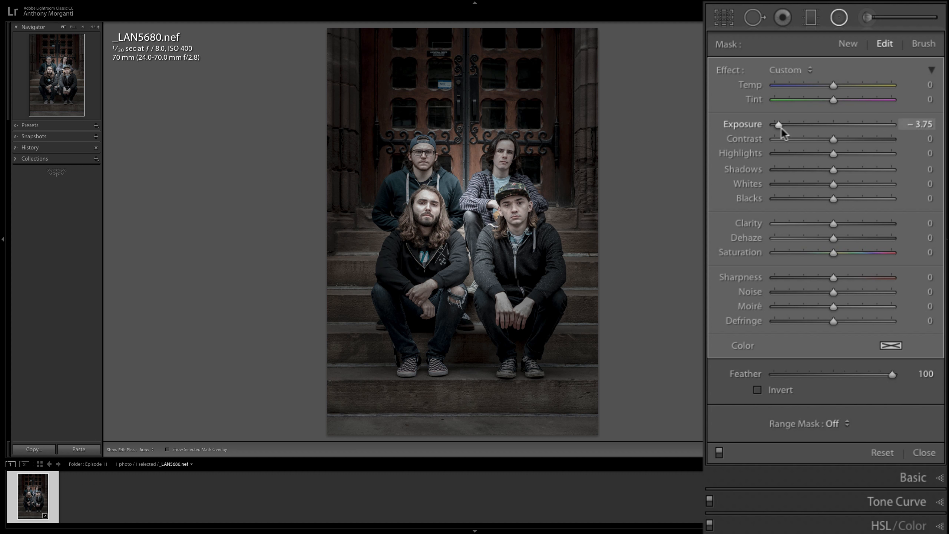
left_click_drag(778, 124, 868, 124)
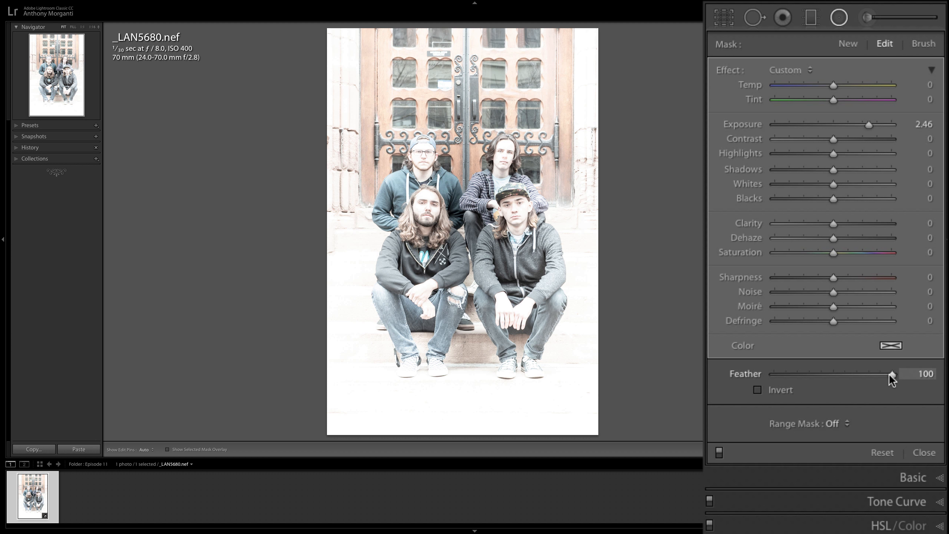
left_click_drag(891, 372, 765, 373)
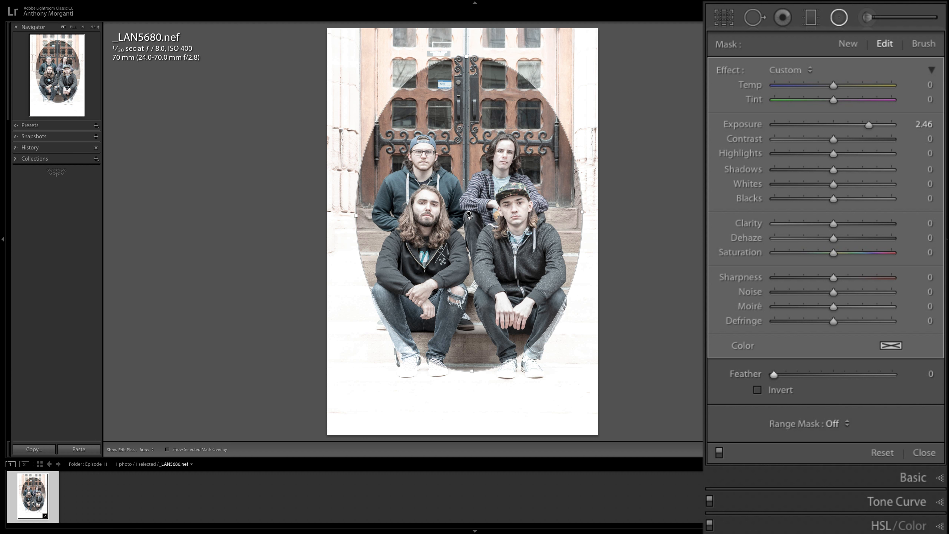
Step: Move the radial filter slightly down the photo and restore its Feather to 100
left_click_drag(469, 214, 465, 223)
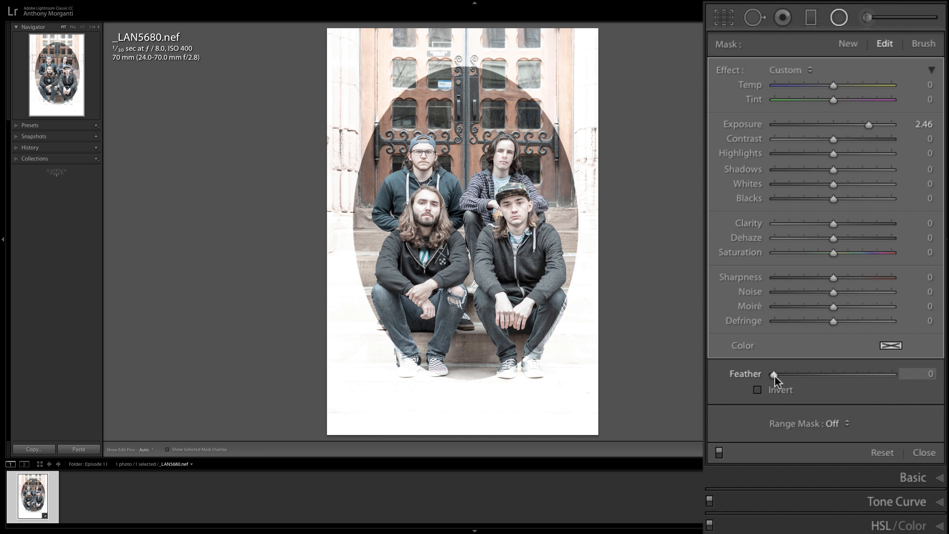
left_click_drag(773, 374, 887, 374)
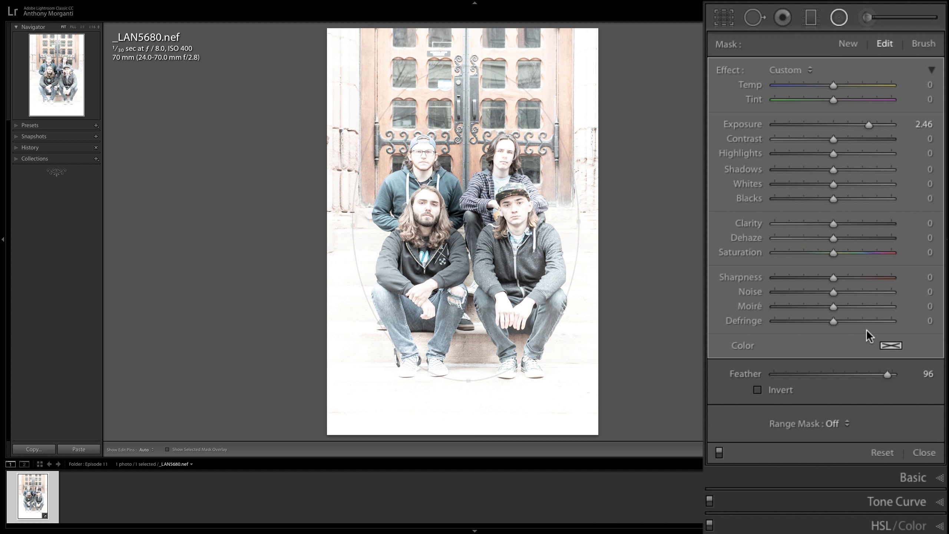
left_click_drag(888, 374, 939, 379)
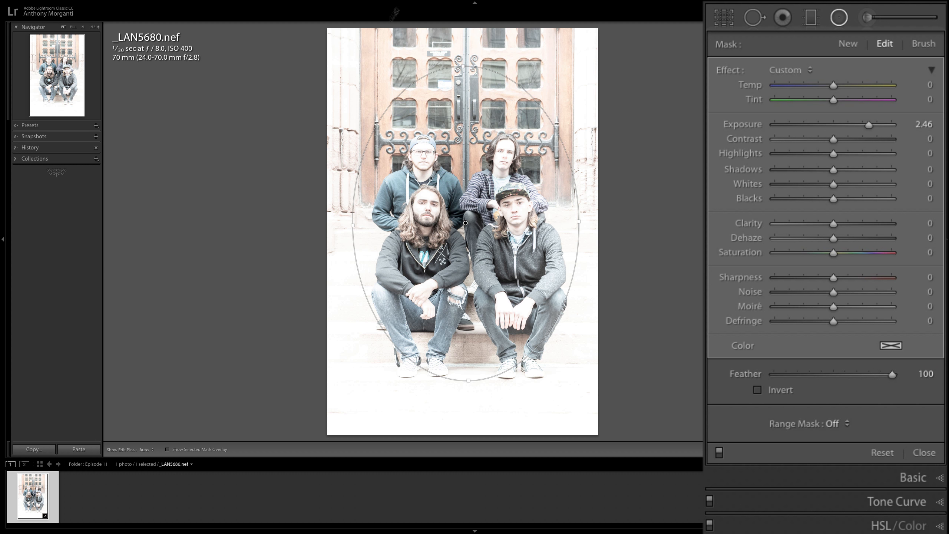
Step: Switch the radial filter's mask to Brush mode and set brush A to Size 13.6 and Flow 100
mouse_move(431, 4)
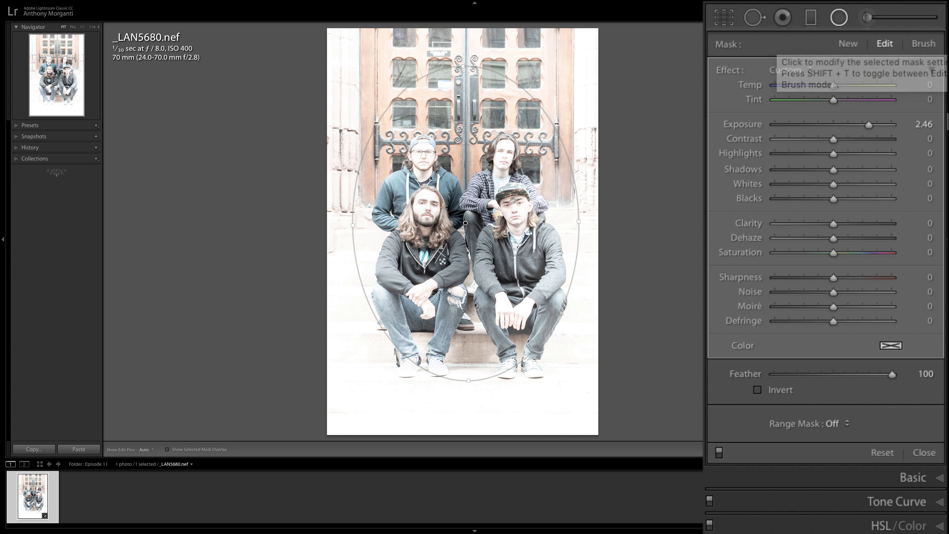
left_click(928, 46)
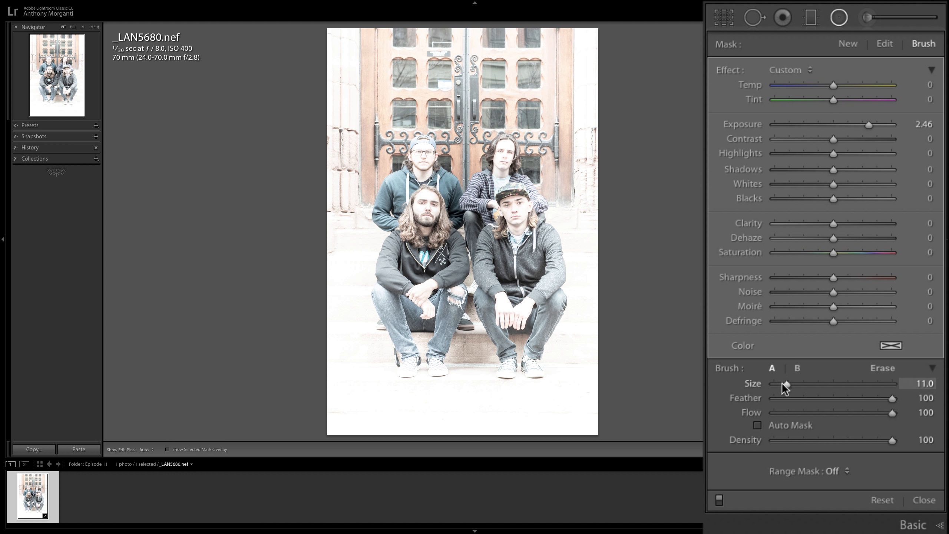
left_click_drag(783, 383, 790, 385)
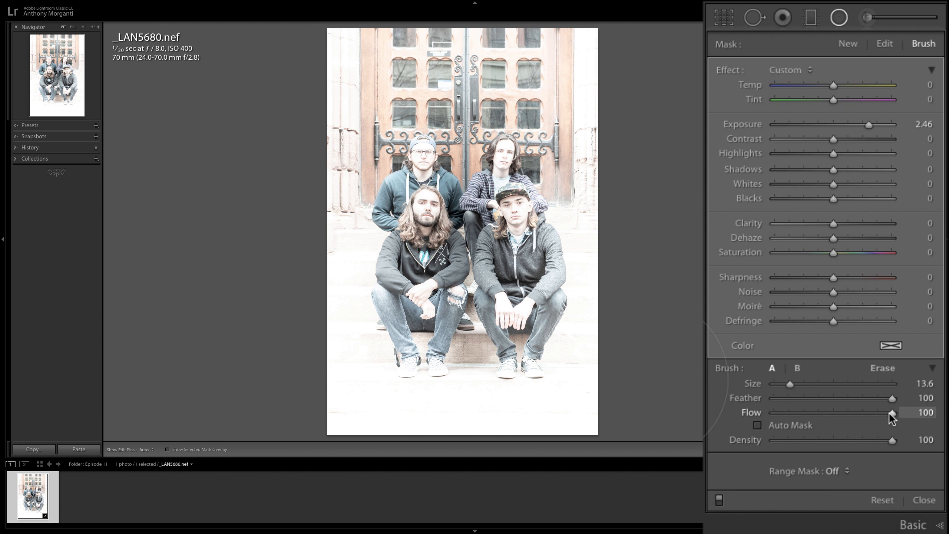
mouse_move(888, 412)
left_mouse_down()
mouse_move(868, 413)
mouse_move(915, 413)
mouse_move(894, 413)
mouse_move(905, 413)
left_mouse_up()
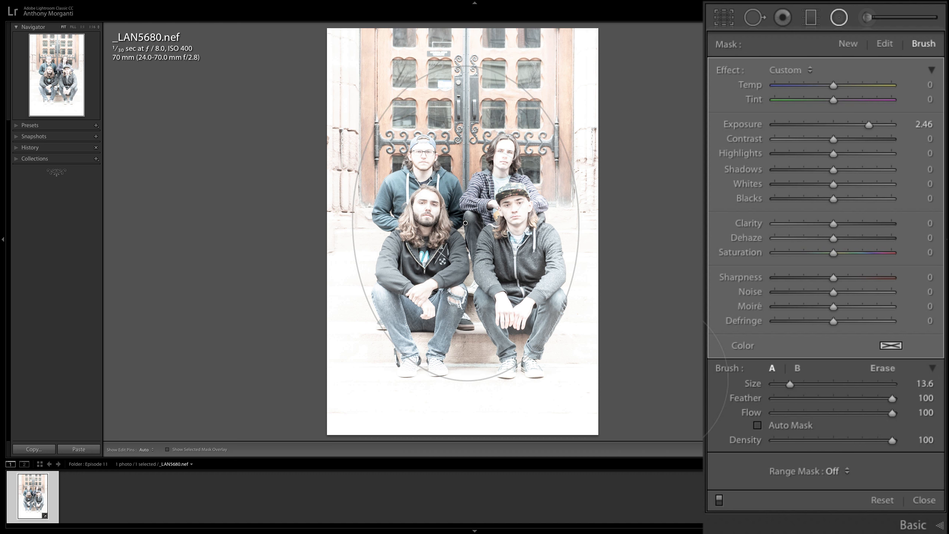
Step: Hide the edit pins, paint the brightening over the men's faces, show the pins again, and undo the brush stroke
key("h")
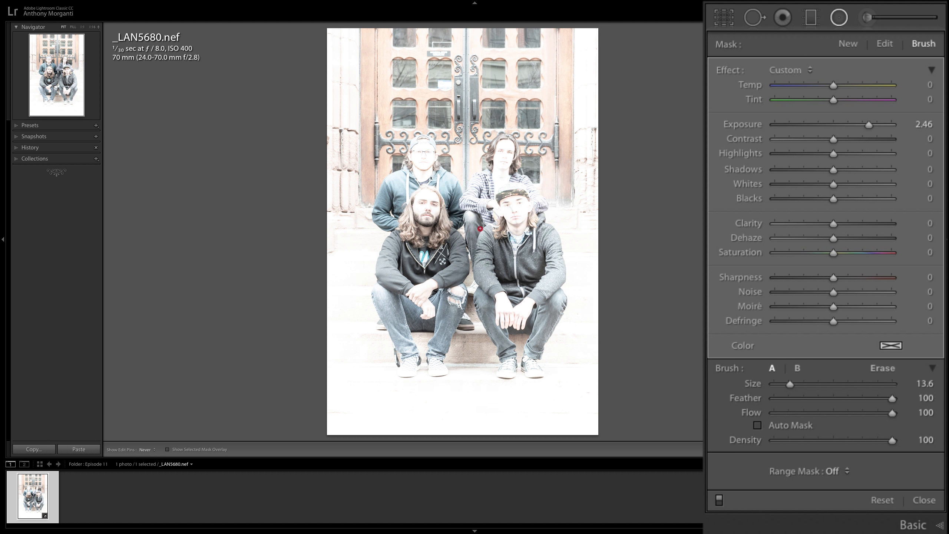
mouse_move(480, 228)
left_mouse_down()
mouse_move(427, 217)
mouse_move(454, 244)
mouse_move(515, 235)
left_mouse_up()
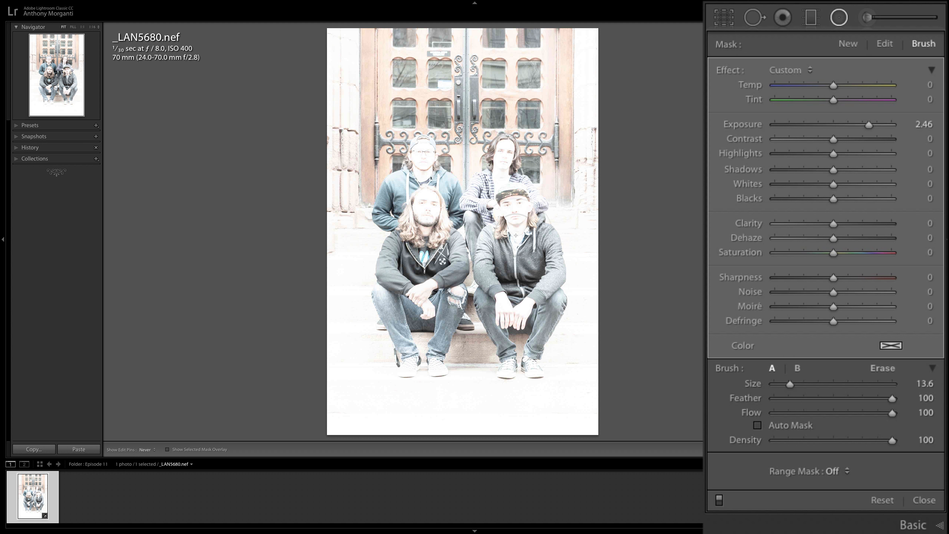
key("h")
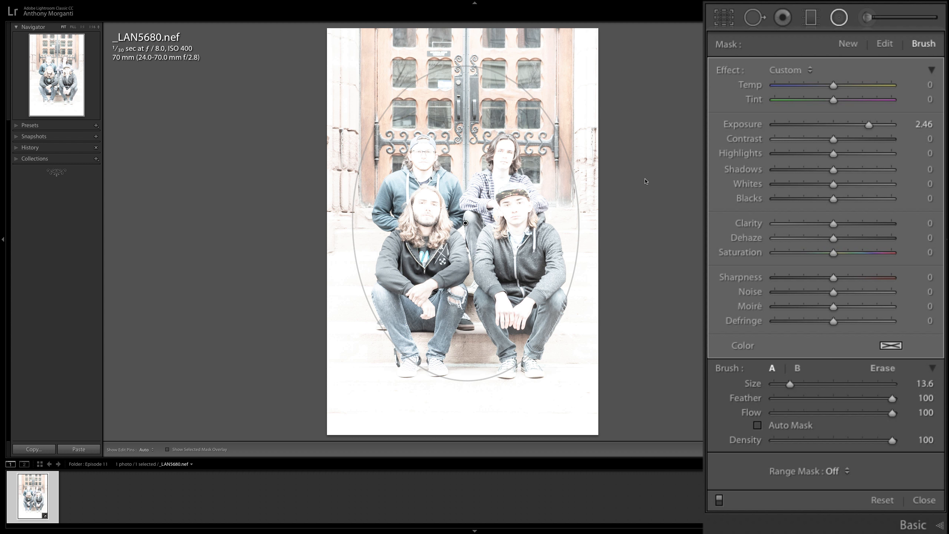
key("super")
key("super+z")
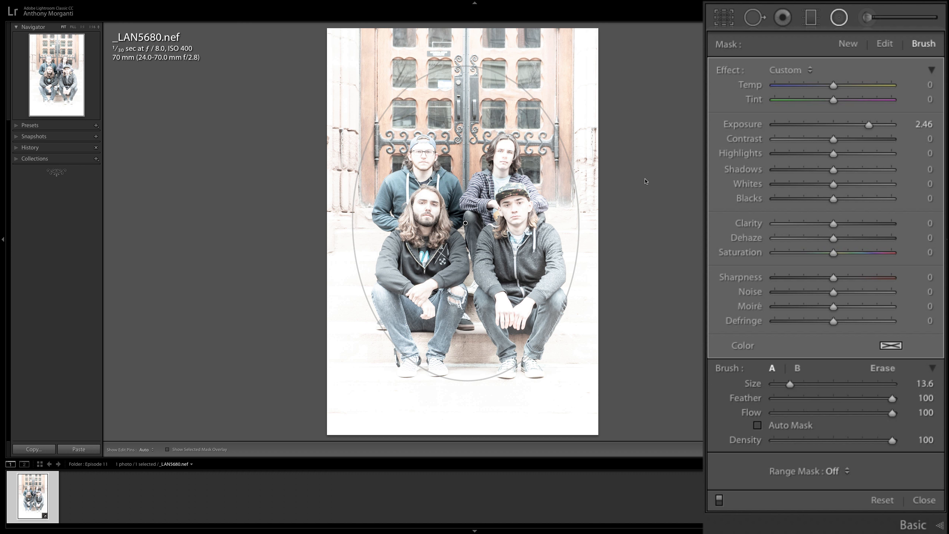
Step: Switch the mask brush to Erase and set its Flow to 100
left_click(878, 368)
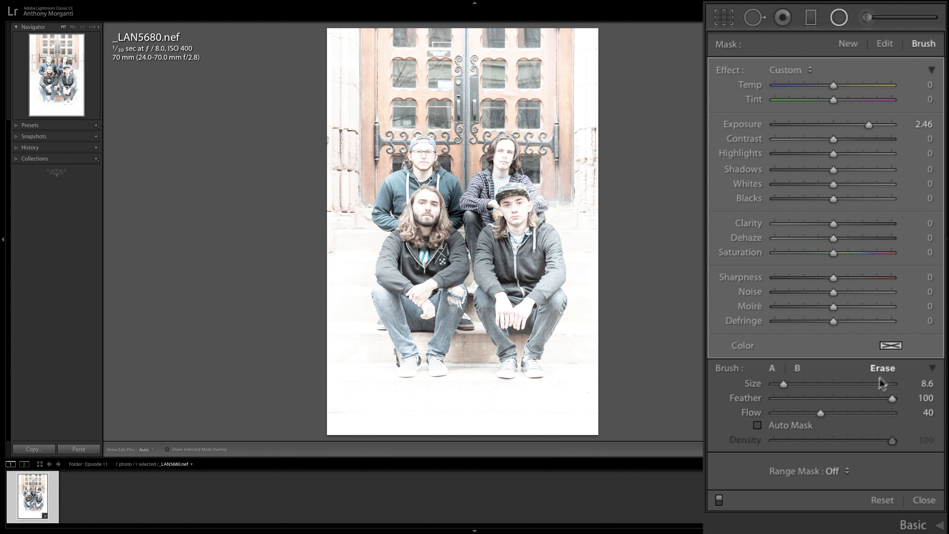
mouse_move(821, 413)
left_mouse_down()
mouse_move(901, 414)
mouse_move(809, 413)
left_mouse_up()
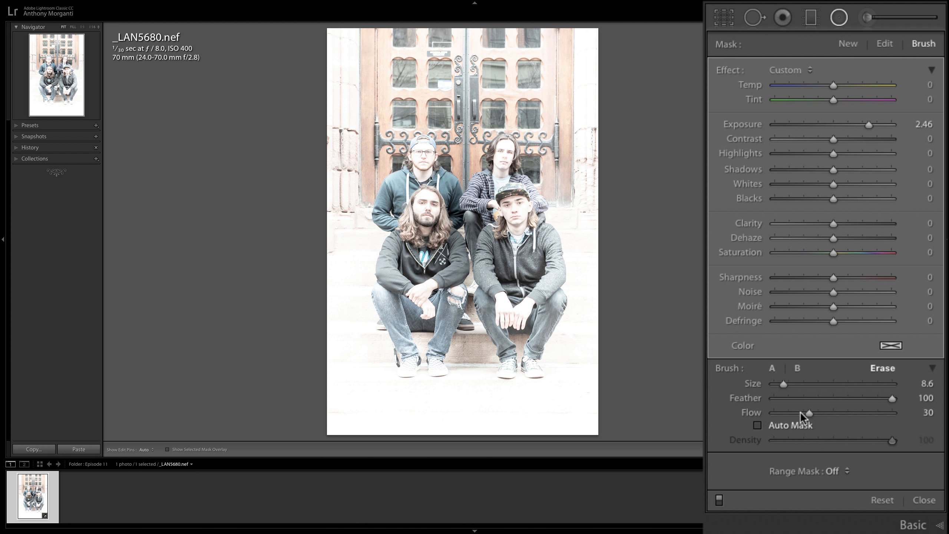
left_click_drag(809, 412, 934, 417)
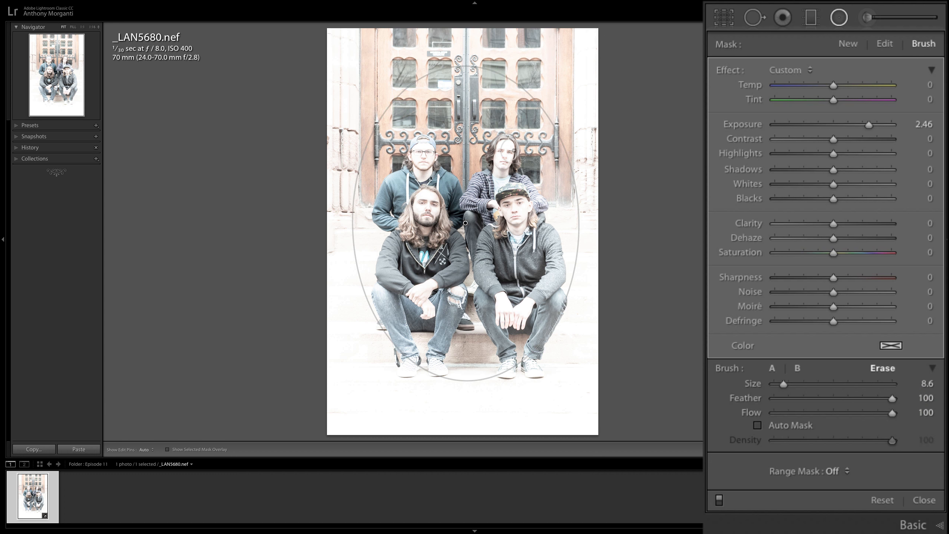
Step: Erase the brightening from the back-right man's face with the edit pins hidden, and undo that stroke
key("h")
left_click(501, 157)
key("h")
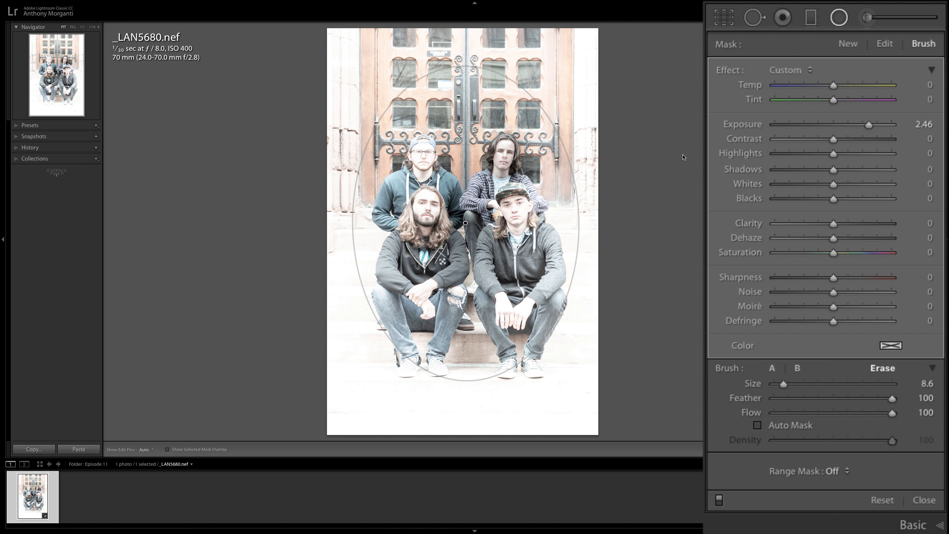
key("super+z")
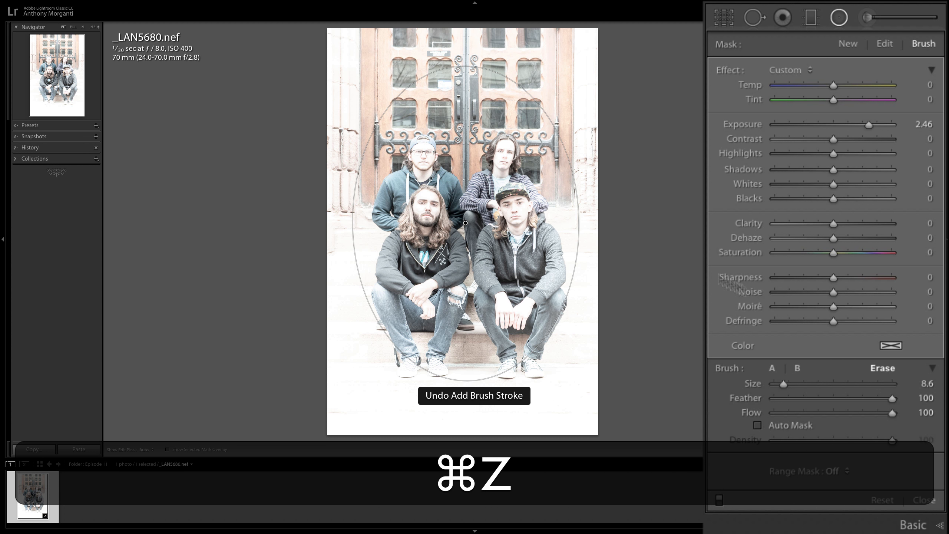
Step: Set the Erase brush's Flow to 40 and erase the brightening from the four men's faces with the edit pins hidden
left_click_drag(891, 414, 820, 415)
key("h")
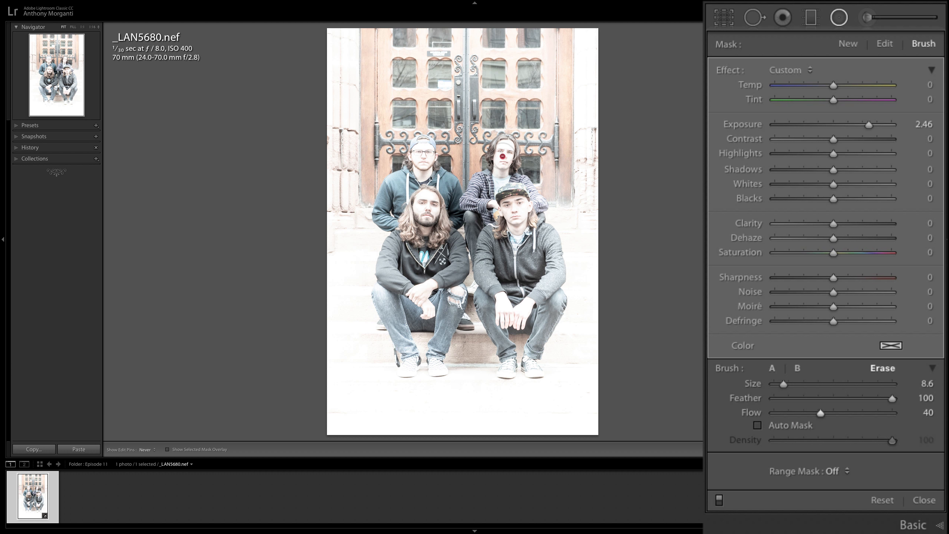
mouse_move(502, 157)
left_mouse_down()
mouse_move(499, 169)
mouse_move(503, 154)
left_mouse_up()
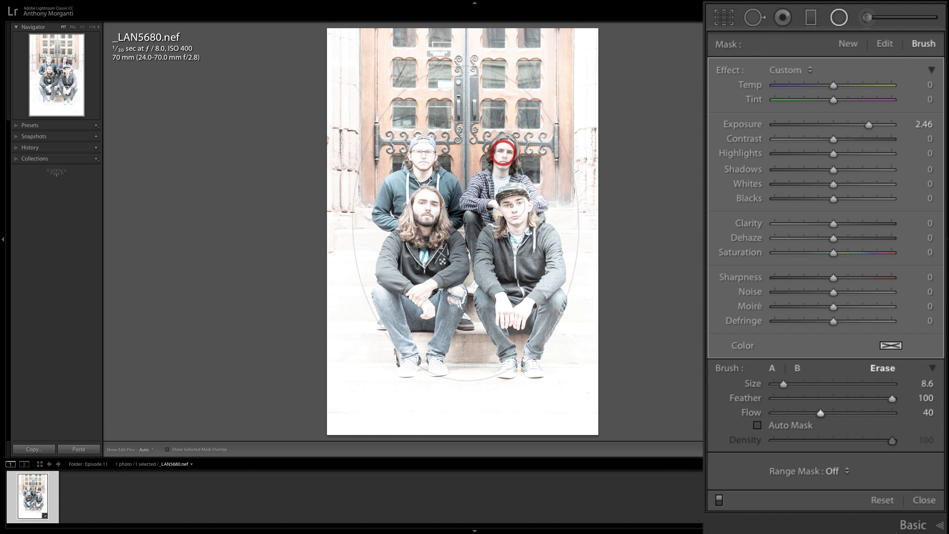
mouse_move(511, 200)
left_mouse_down()
mouse_move(517, 225)
mouse_move(527, 217)
left_mouse_up()
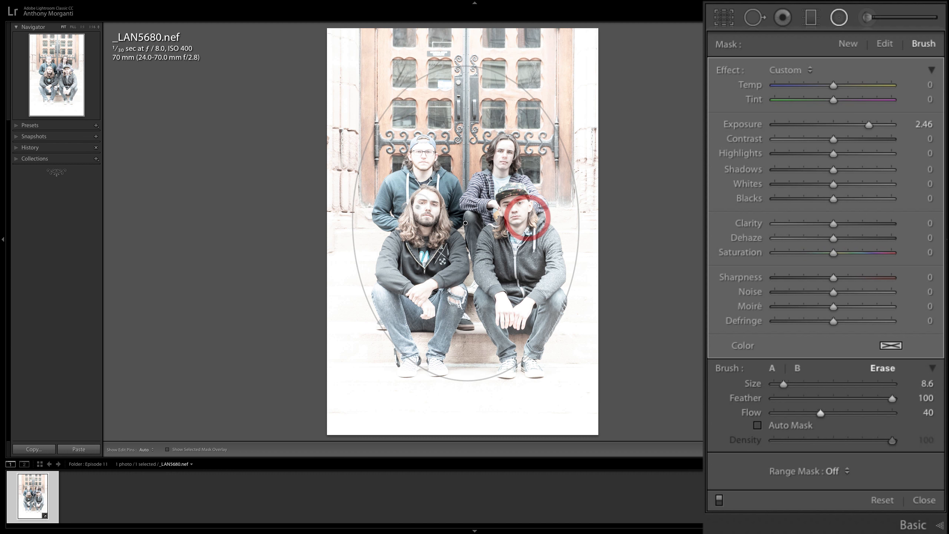
mouse_move(425, 197)
left_mouse_down()
mouse_move(426, 226)
mouse_move(430, 216)
mouse_move(420, 226)
mouse_move(425, 208)
left_mouse_up()
mouse_move(425, 175)
left_mouse_down()
mouse_move(426, 143)
mouse_move(428, 159)
left_mouse_up()
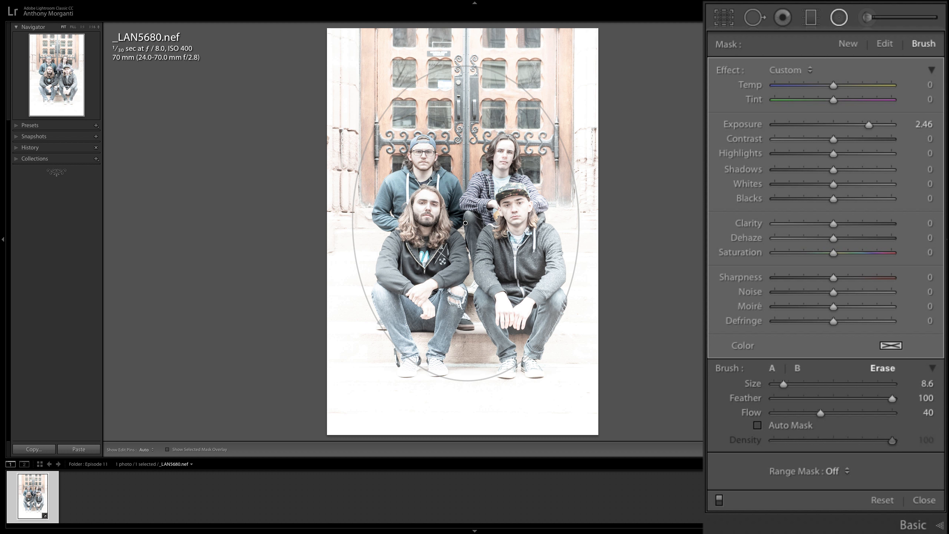
Step: Delete the radial filter, draw a new one centred between the four men, and set its Exposure to 2.16
key("BackSpace")
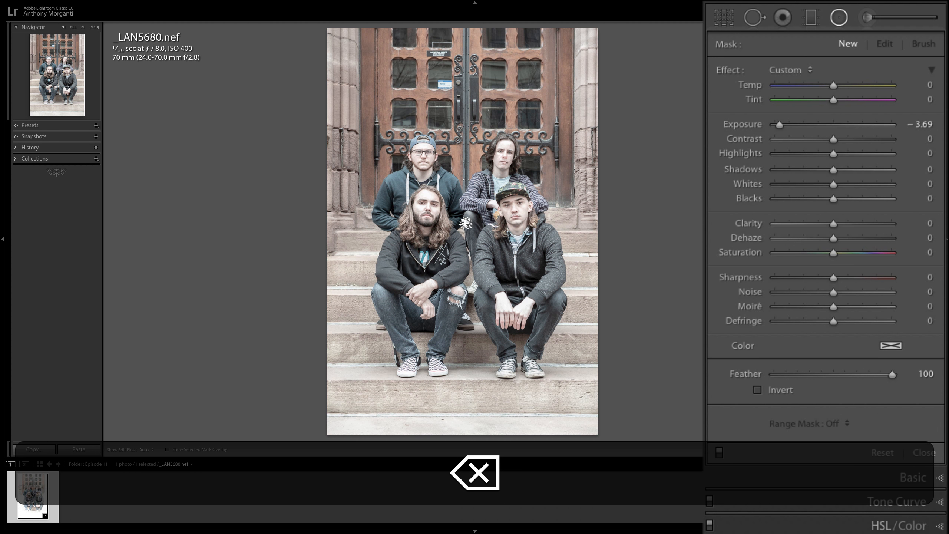
left_click_drag(453, 187, 471, 212)
left_click_drag(779, 124, 866, 126)
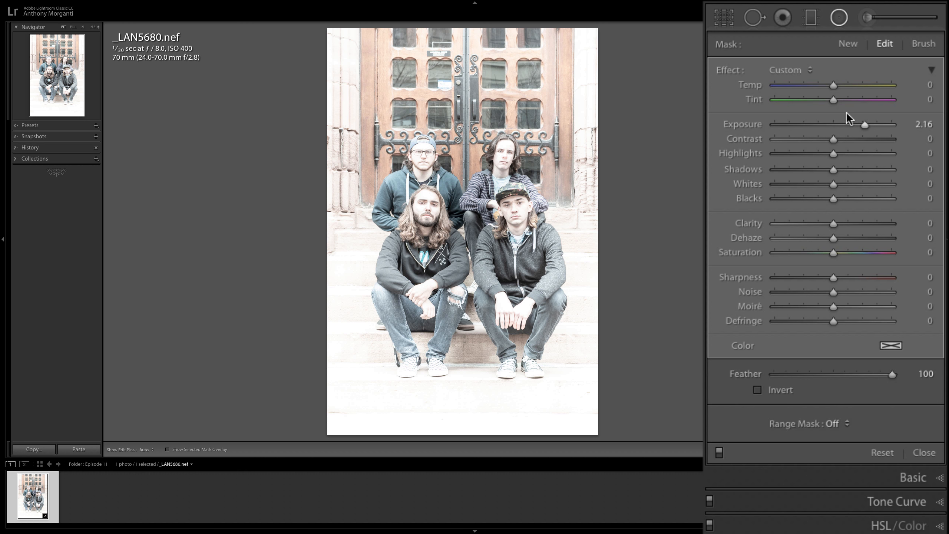
Step: Apply a Color Range Mask sampled from the stone steps and the wooden door, with the filter's Exposure at 3.05
left_click(841, 423)
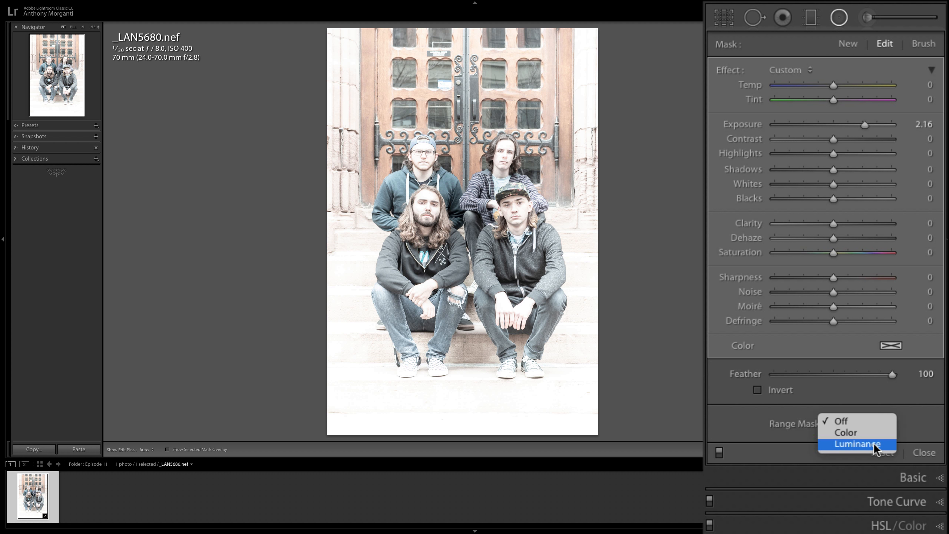
left_click(864, 434)
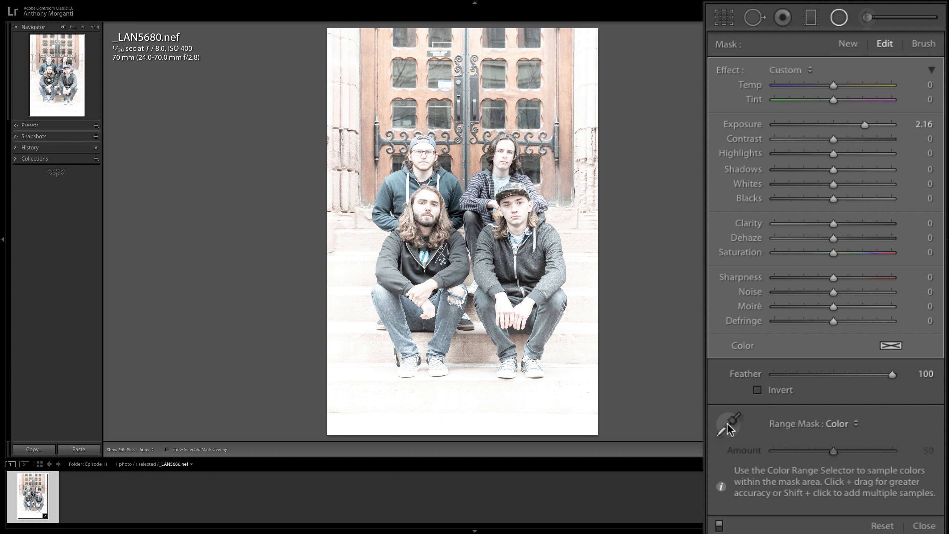
left_click(726, 423)
left_click(568, 351)
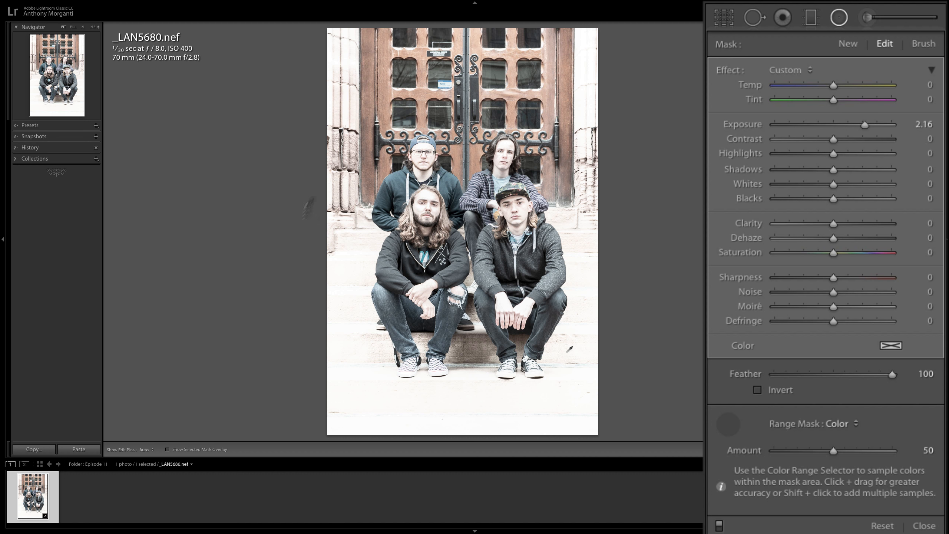
mouse_move(867, 125)
left_mouse_down()
mouse_move(792, 127)
mouse_move(881, 124)
left_mouse_up()
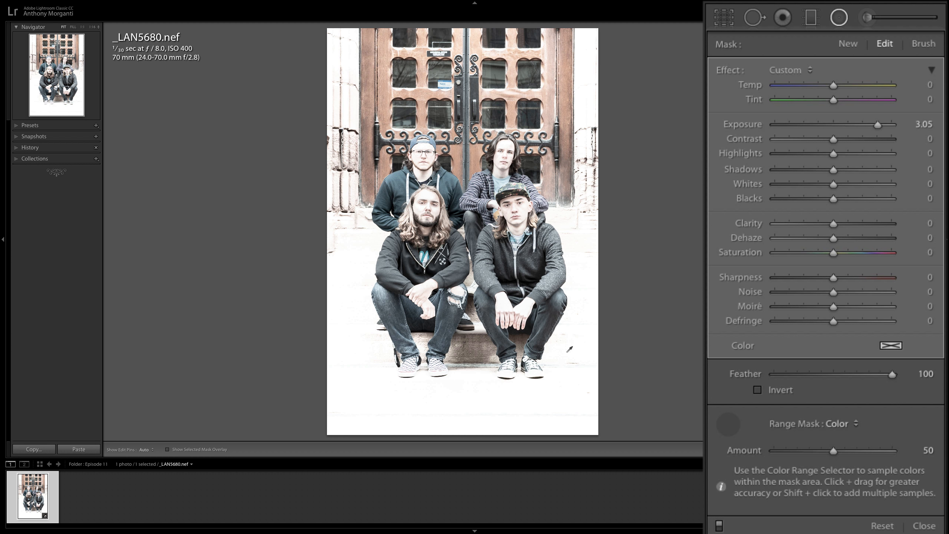
left_click(487, 52, "shift")
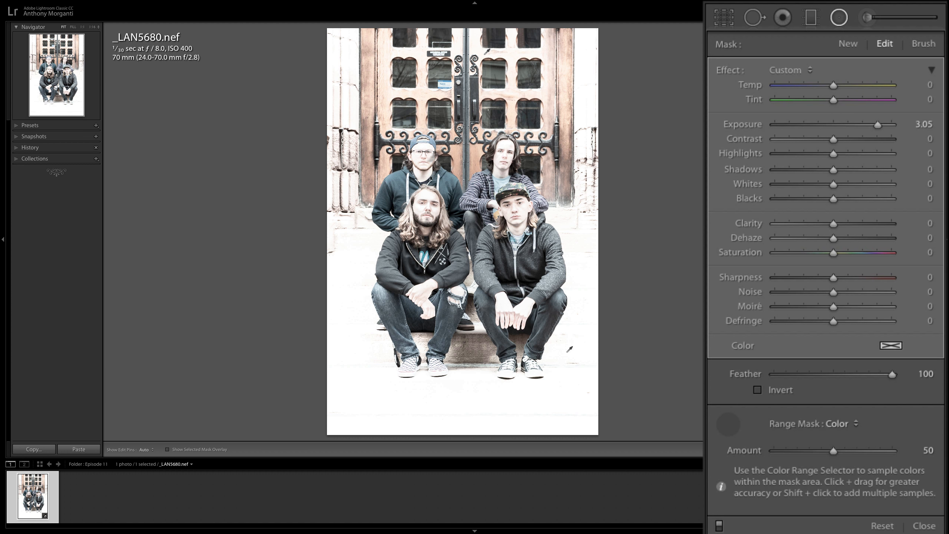
Step: Erase the radial filter's effect from all four men's faces using the mask's Erase brush with the edit pins hidden
left_click(924, 44)
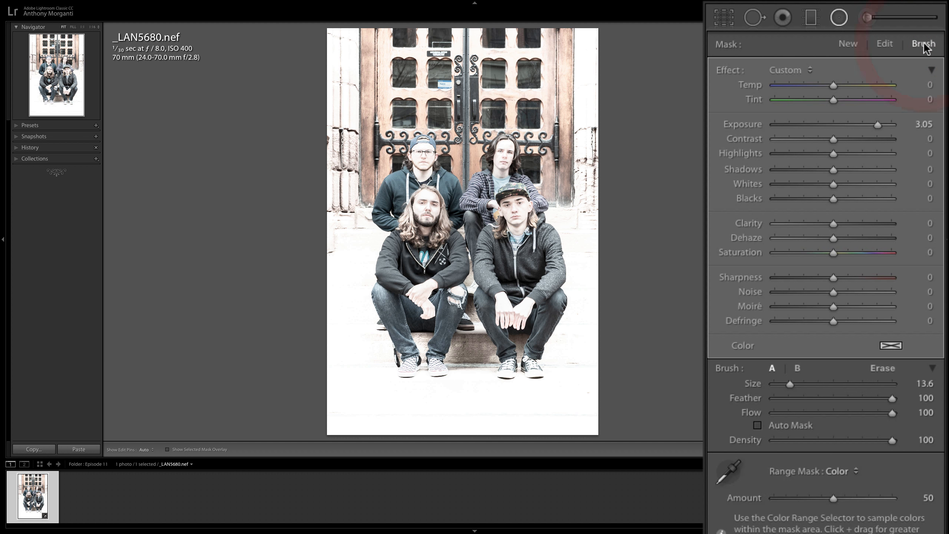
left_click(882, 368)
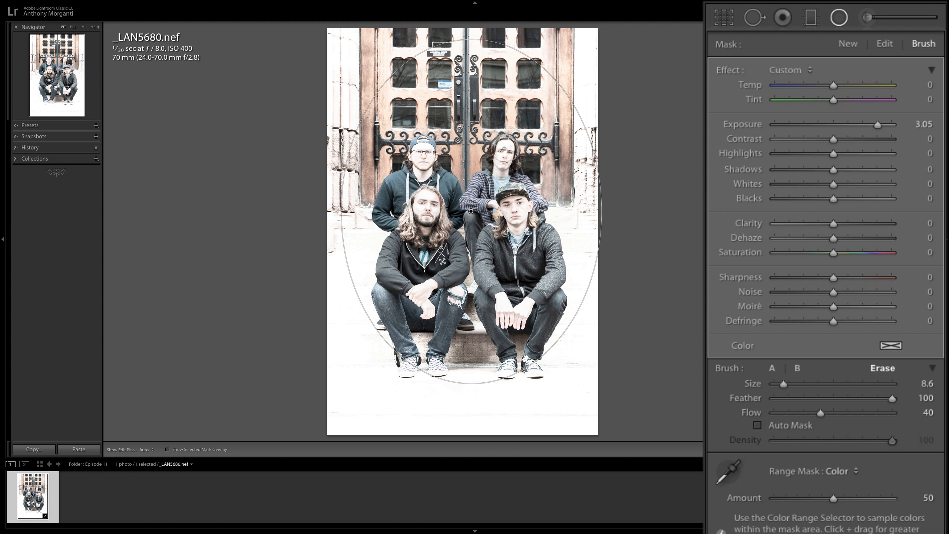
key("h")
mouse_move(505, 153)
left_mouse_down()
mouse_move(501, 161)
mouse_move(495, 152)
mouse_move(500, 171)
left_mouse_up()
mouse_move(515, 208)
left_mouse_down()
mouse_move(512, 231)
mouse_move(523, 226)
mouse_move(513, 215)
left_mouse_up()
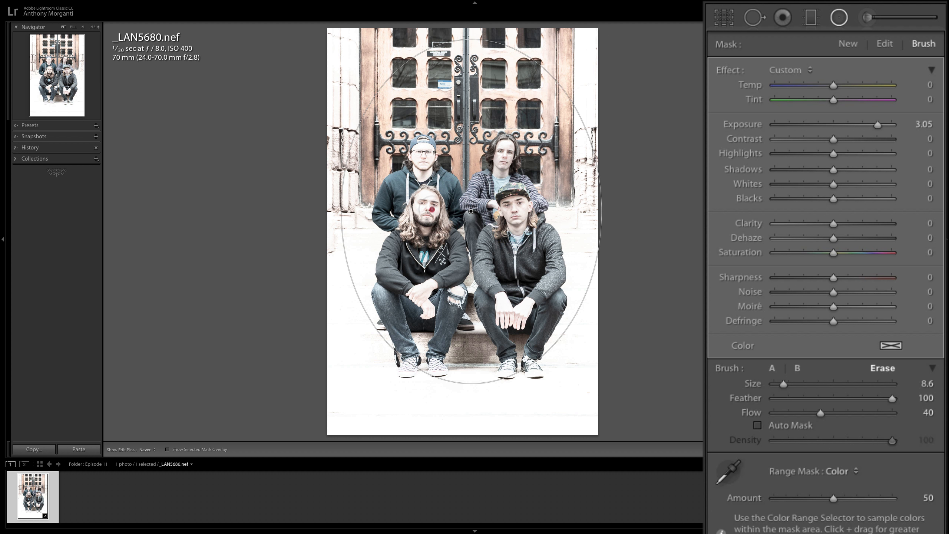
left_click_drag(423, 212, 426, 195)
mouse_move(425, 150)
left_mouse_down()
mouse_move(415, 159)
mouse_move(423, 157)
left_mouse_up()
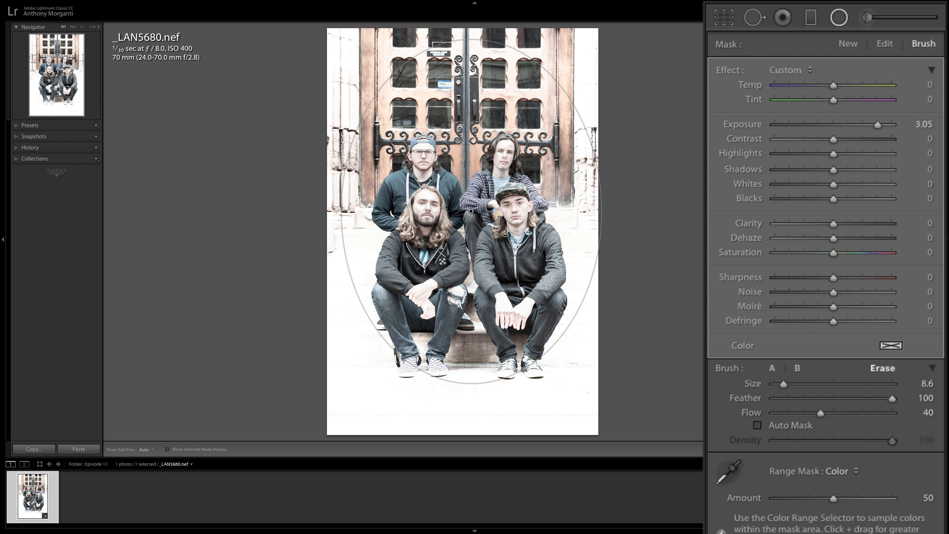
left_click_drag(511, 212, 514, 216)
left_click_drag(502, 151, 499, 164)
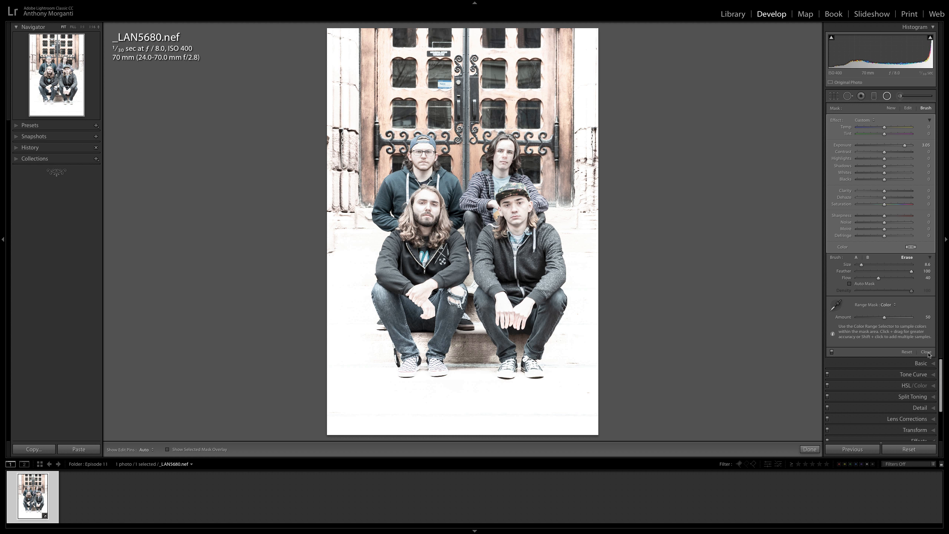
left_click(919, 362)
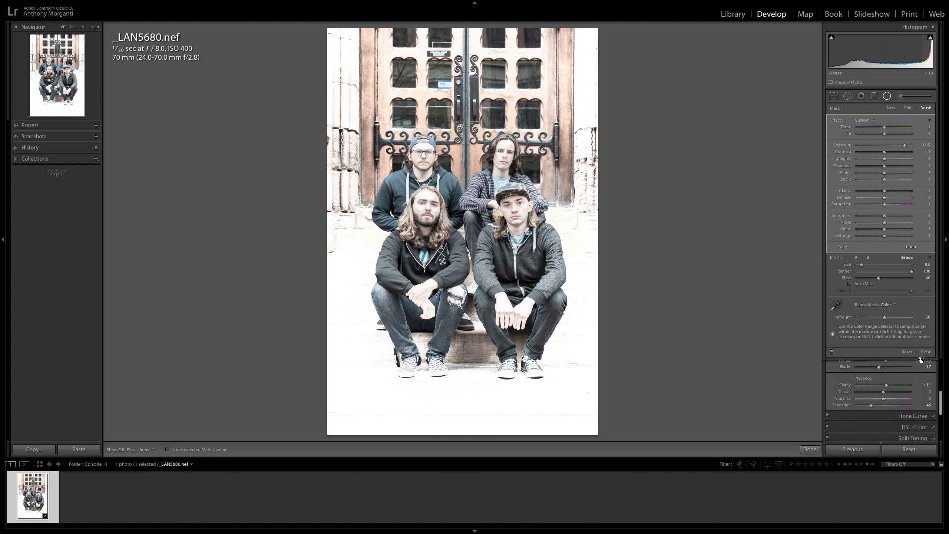
scroll(899, 405, "down", 3)
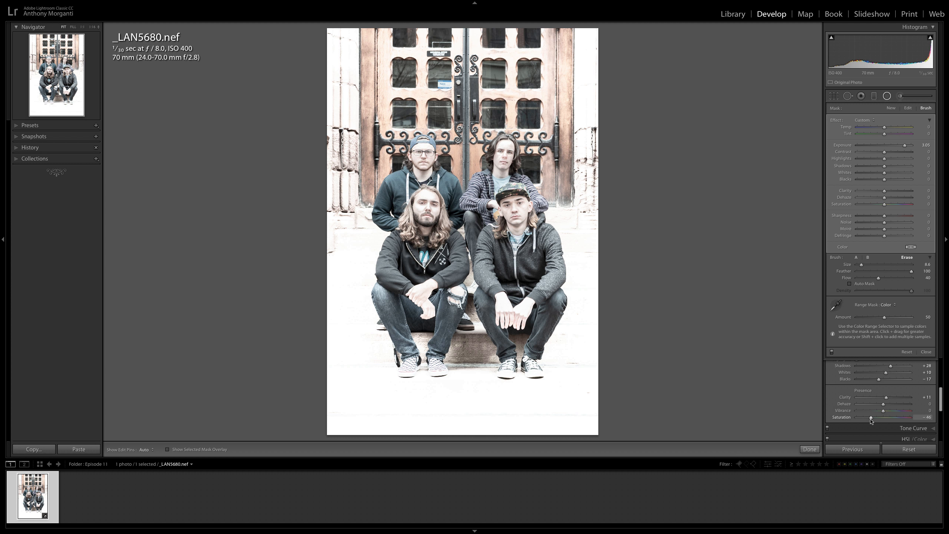
scroll(905, 393, "up", 3)
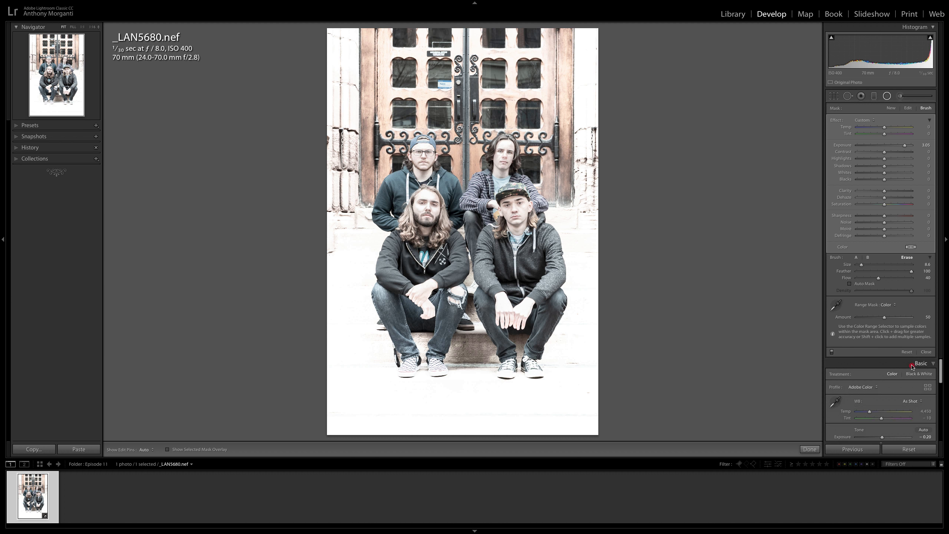
left_click(912, 365)
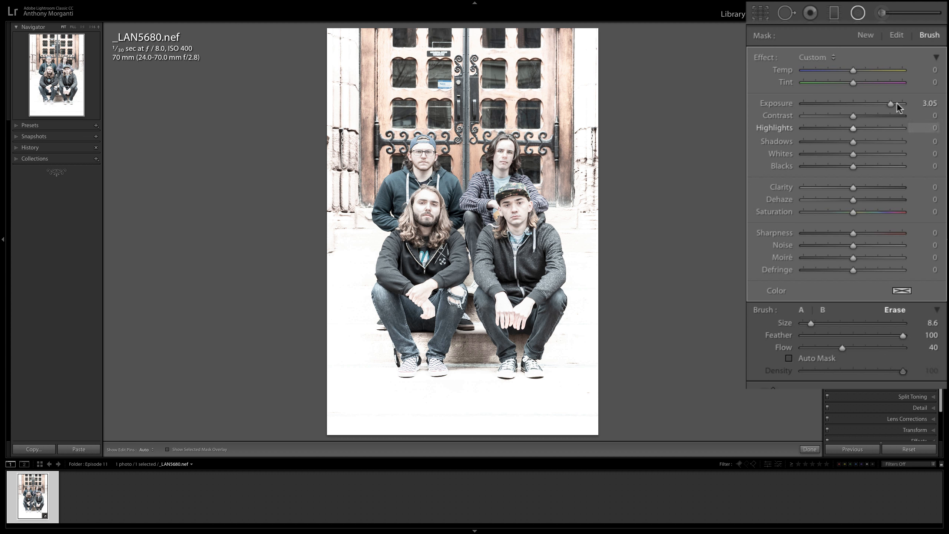
Step: Return the radial filter's mask to Edit mode and set its Feather to 89
left_click(899, 36)
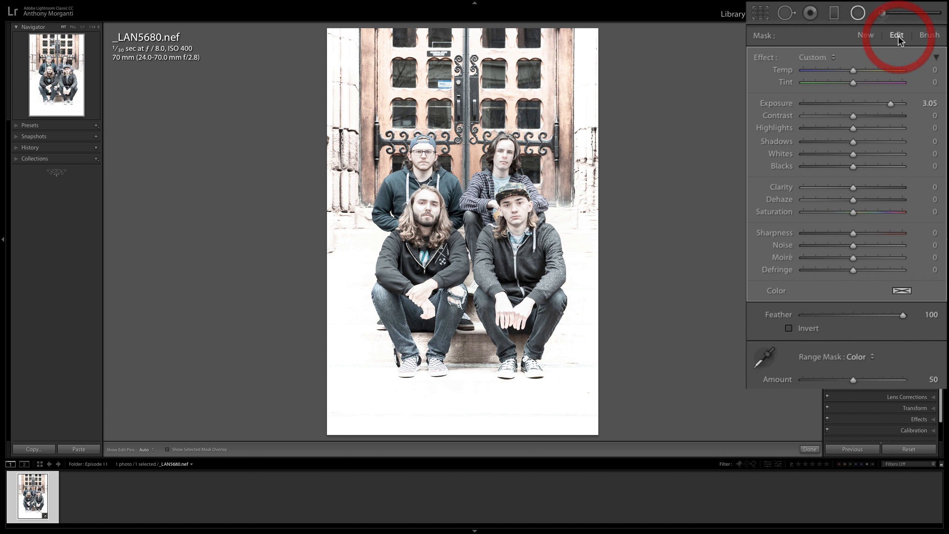
mouse_move(901, 315)
left_mouse_down()
mouse_move(859, 316)
mouse_move(893, 262)
mouse_move(905, 261)
left_mouse_up()
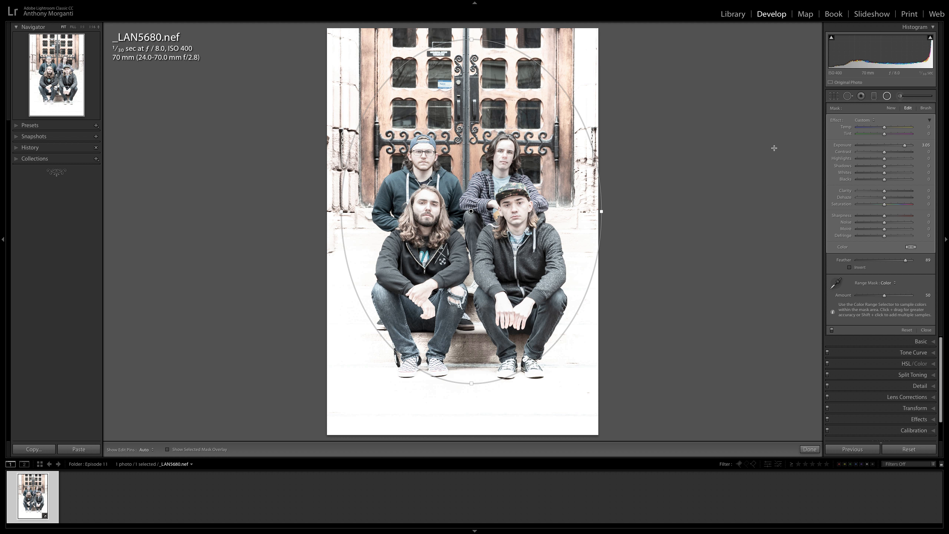
Step: Draw a second, small radial filter over the upper-right corner of the door and delete it
left_click(891, 108)
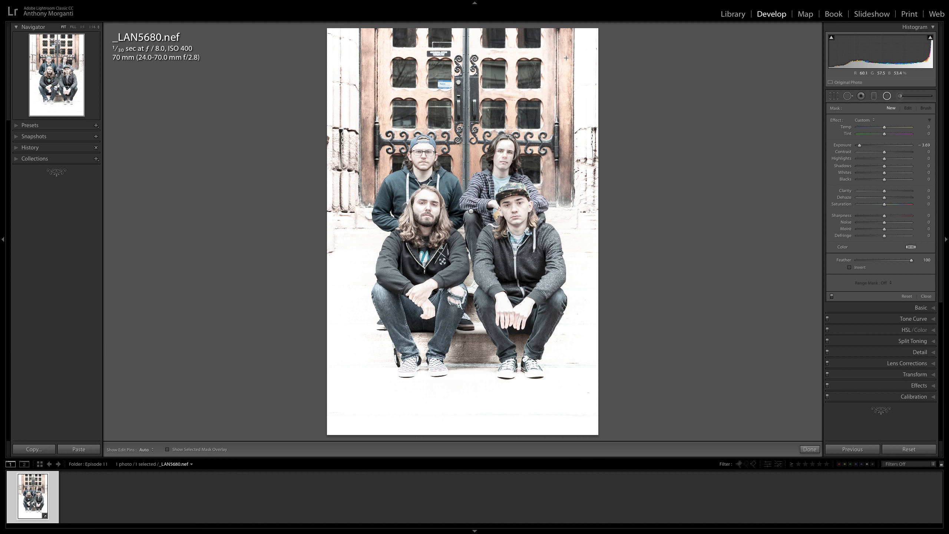
left_click_drag(566, 58, 617, 105)
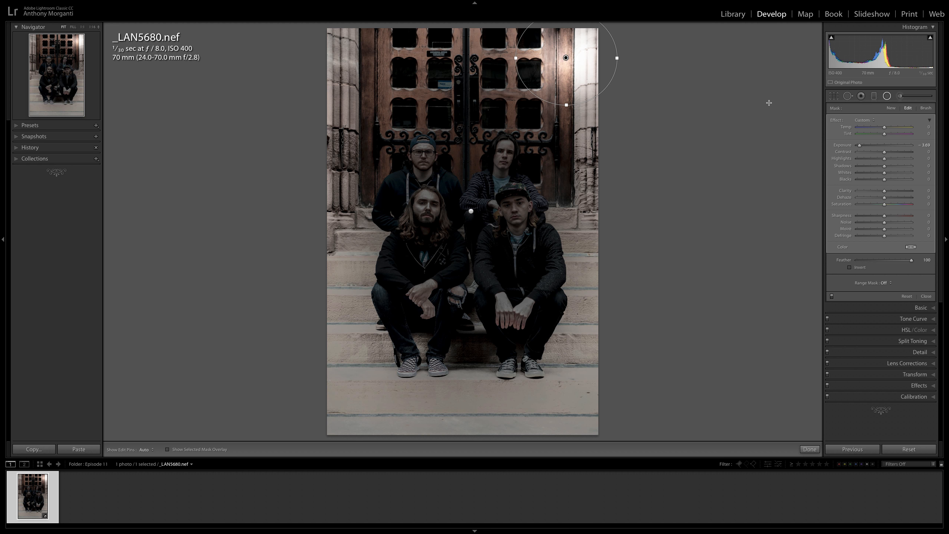
key("BackSpace")
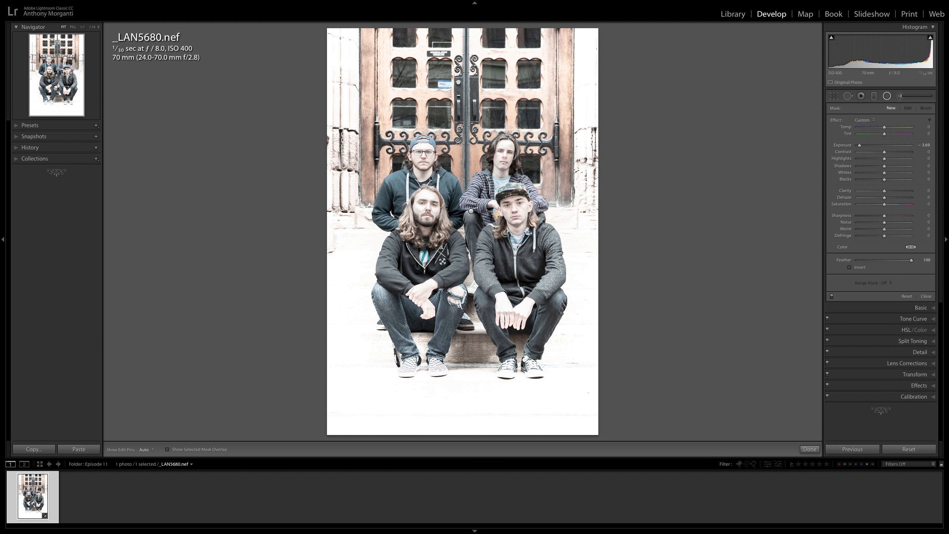
key("ctrl+z")
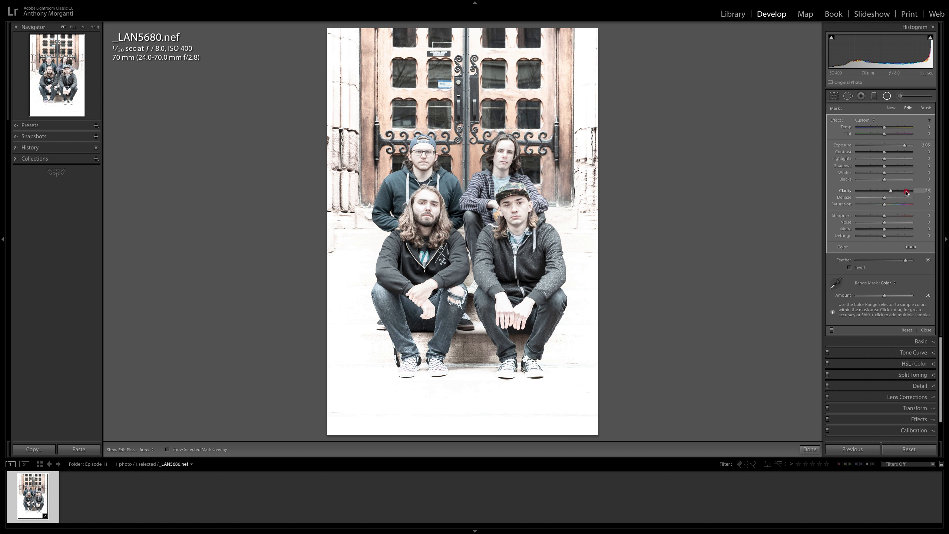
Step: Set the radial filter's Clarity and Saturation both to -100
left_click_drag(885, 191, 826, 191)
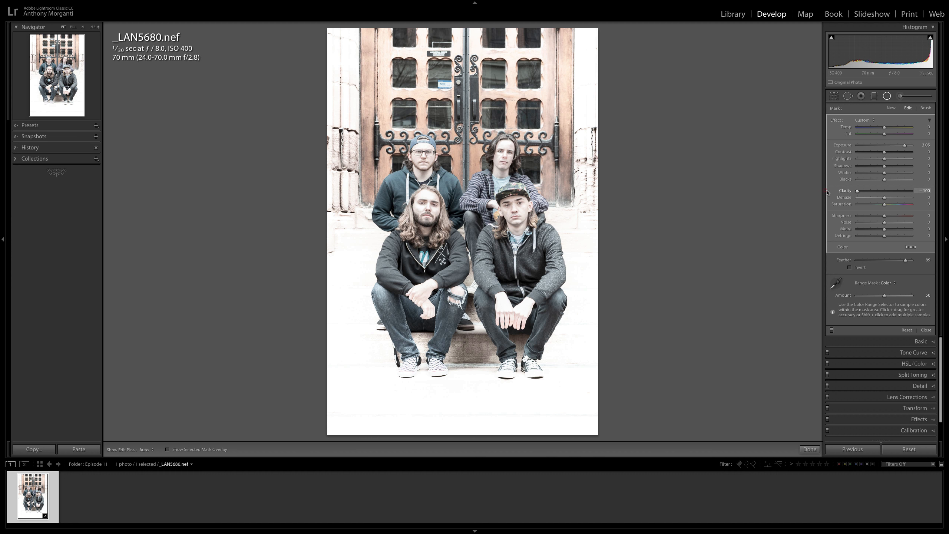
left_click_drag(884, 204, 831, 205)
Step: Try several tint colors for the radial filter, settle on a saturated blue-violet, and close the color picker
left_click(911, 247)
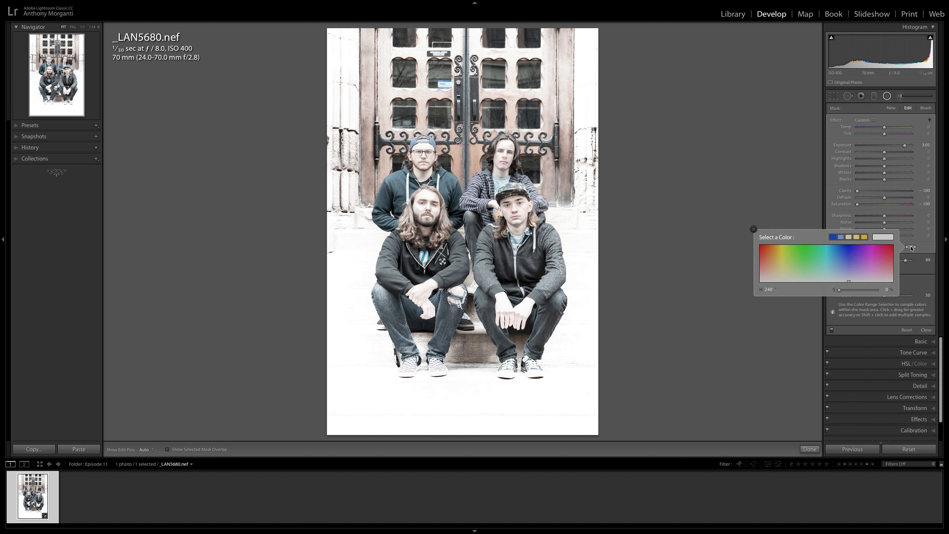
left_click(799, 252)
left_click(855, 249)
left_click(854, 248)
left_click(833, 237)
left_click(785, 252)
left_click(856, 251)
left_click(863, 247)
left_click(855, 245)
left_click_drag(850, 244, 855, 246)
left_click(754, 230)
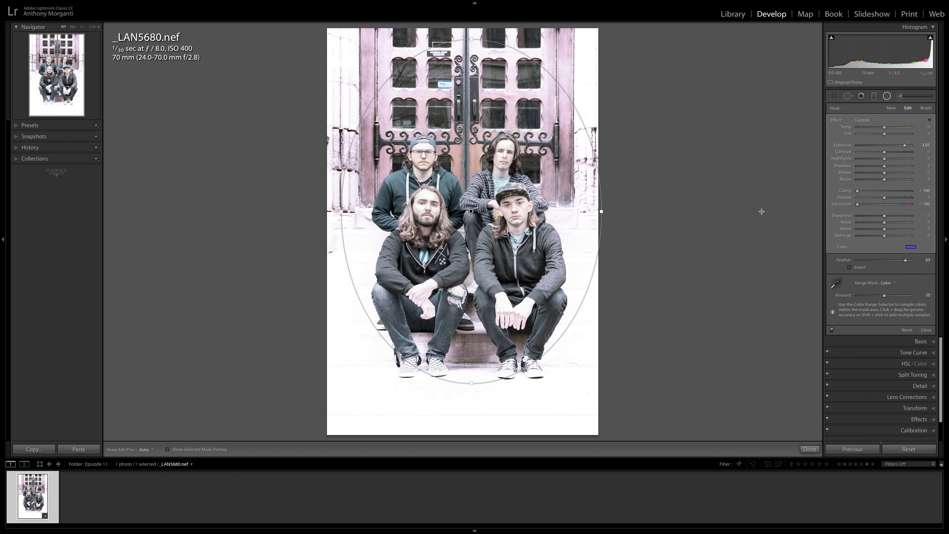